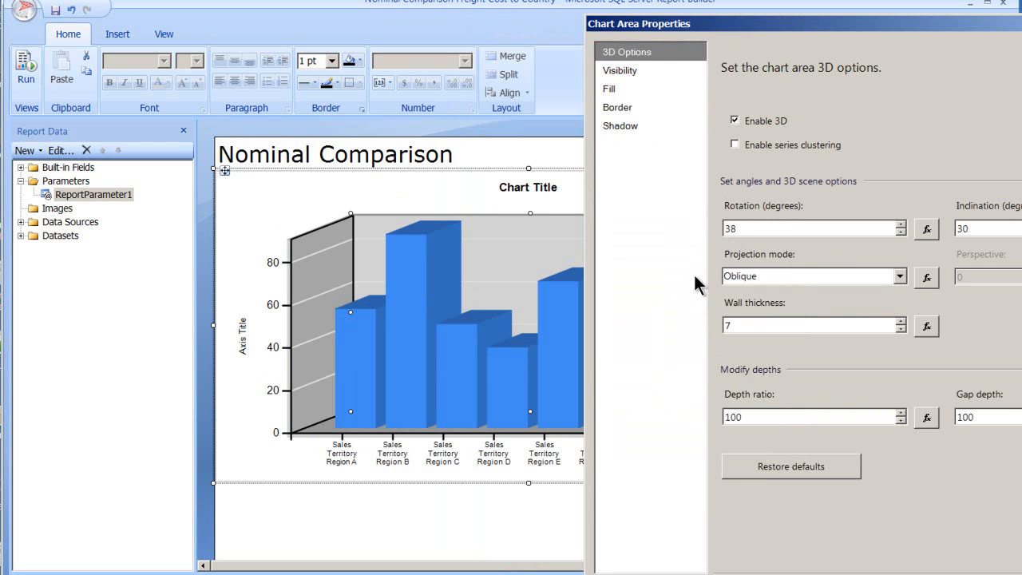
Step: Adjust the chart area's 3D rotation to 37 degrees
left_click(901, 232)
left_click(901, 233)
left_click(900, 232)
left_click(901, 232)
left_click(901, 233)
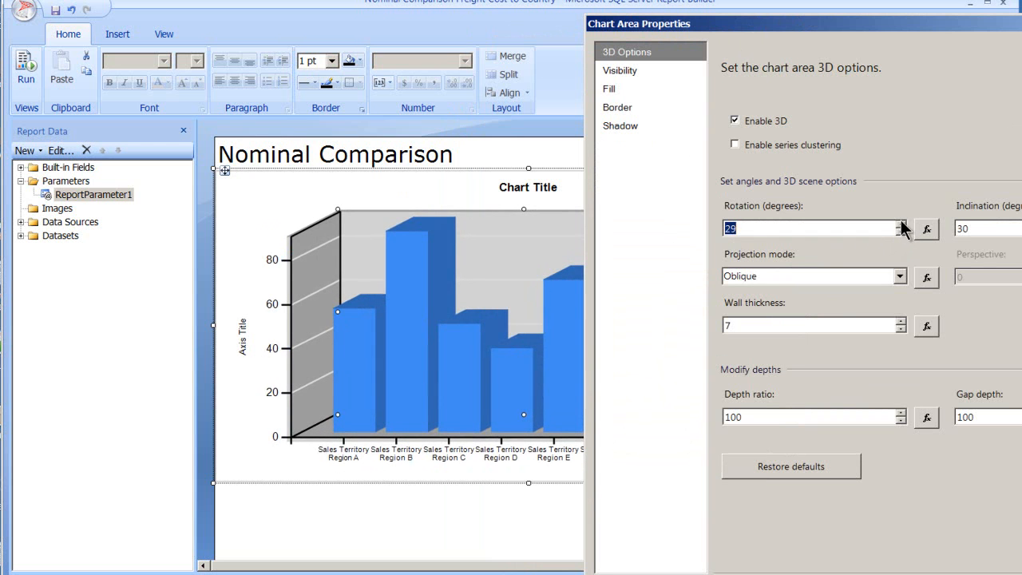
left_click(901, 224)
left_click(900, 224)
left_click(900, 224)
left_click(901, 225)
left_click(901, 225)
left_click(901, 225)
left_click(900, 225)
left_click(901, 224)
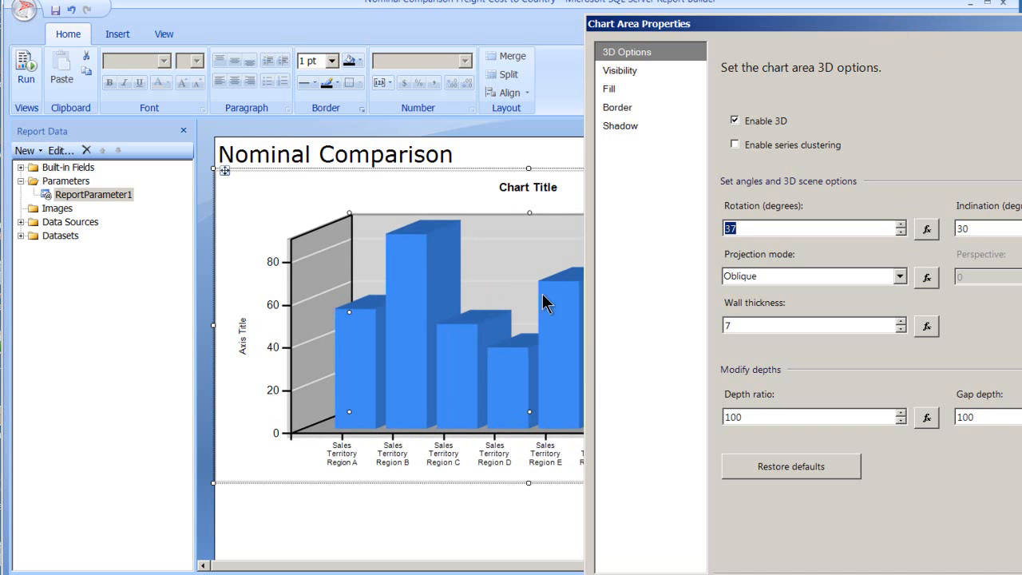
Step: Turn off the 3D effect for the chart area
left_click_drag(786, 30, 589, 24)
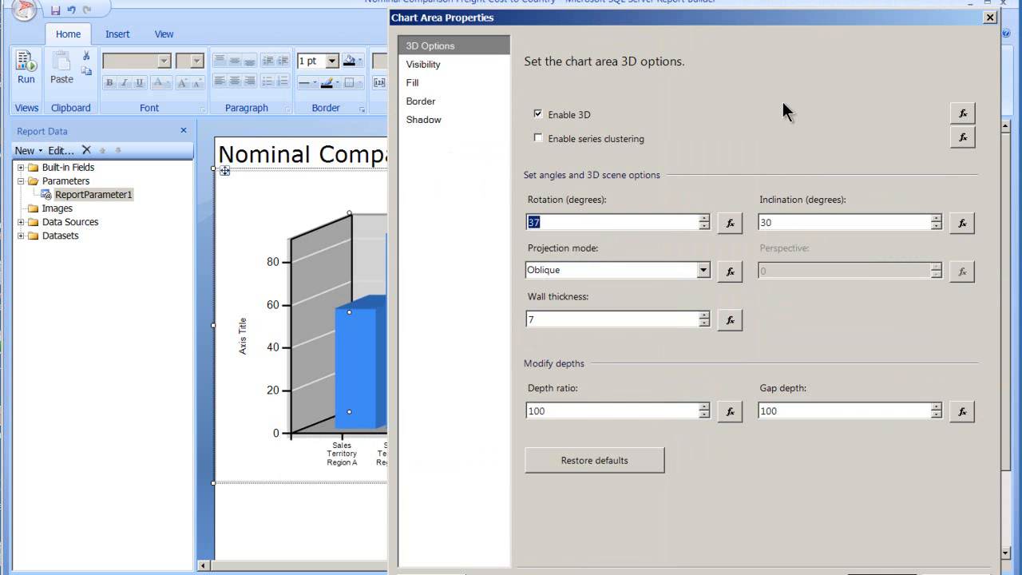
left_click(539, 114)
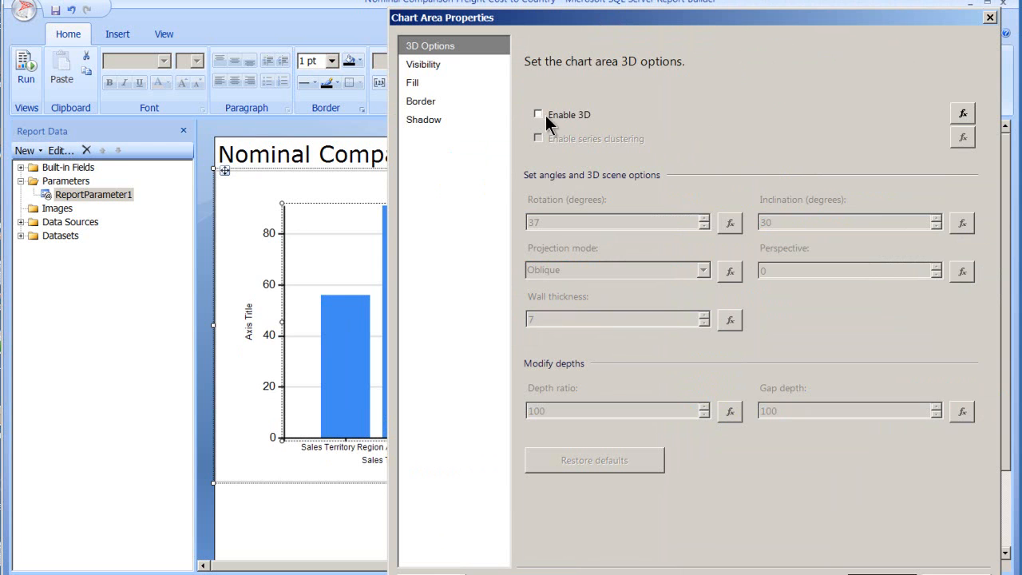
left_click_drag(673, 28, 766, 31)
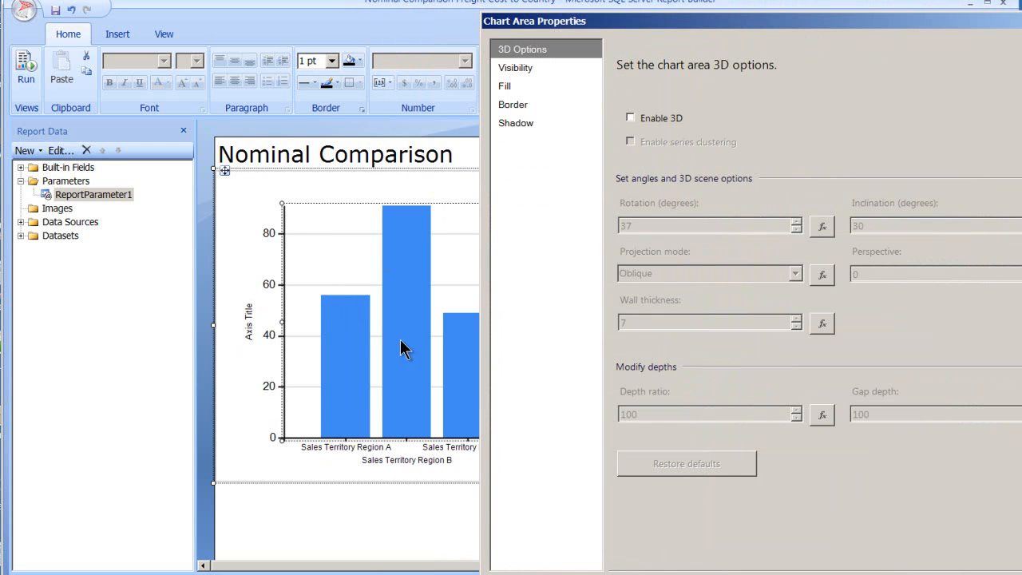
Step: Set the chart area to Hide when the report is initially run, and try a preview of the report
left_click_drag(698, 27, 482, 23)
left_click(313, 67)
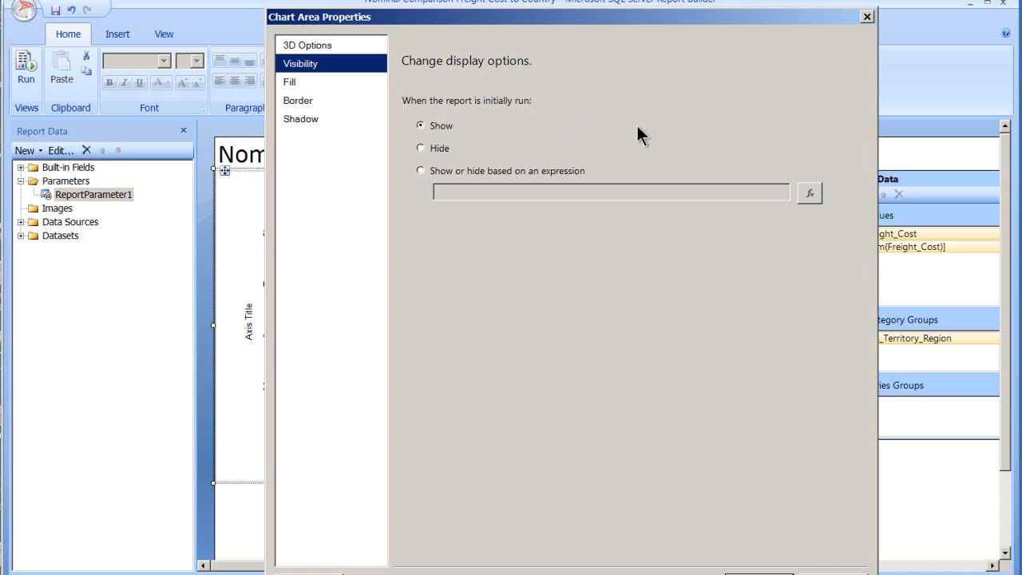
left_click(431, 148)
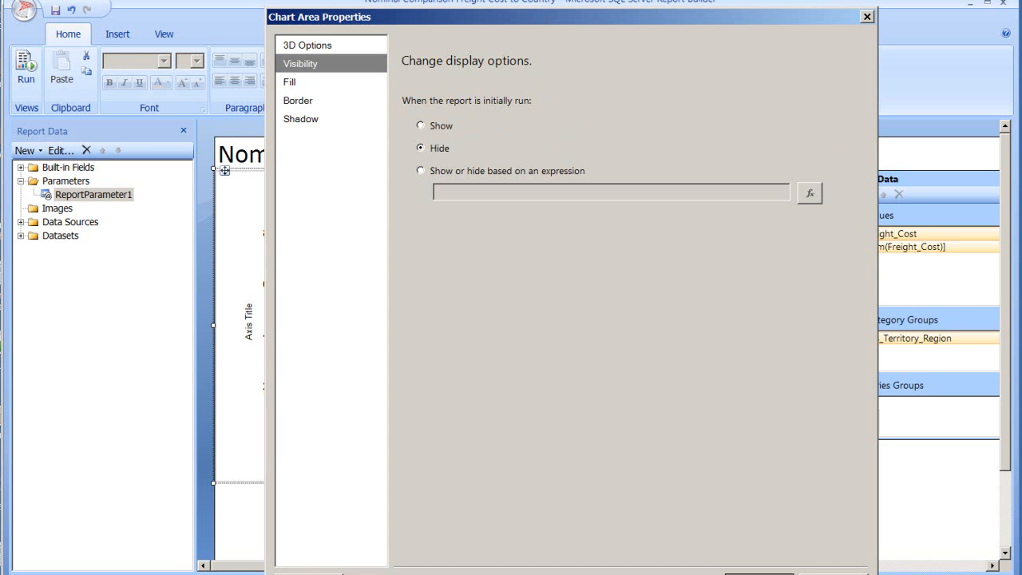
key("Return")
left_click(25, 70)
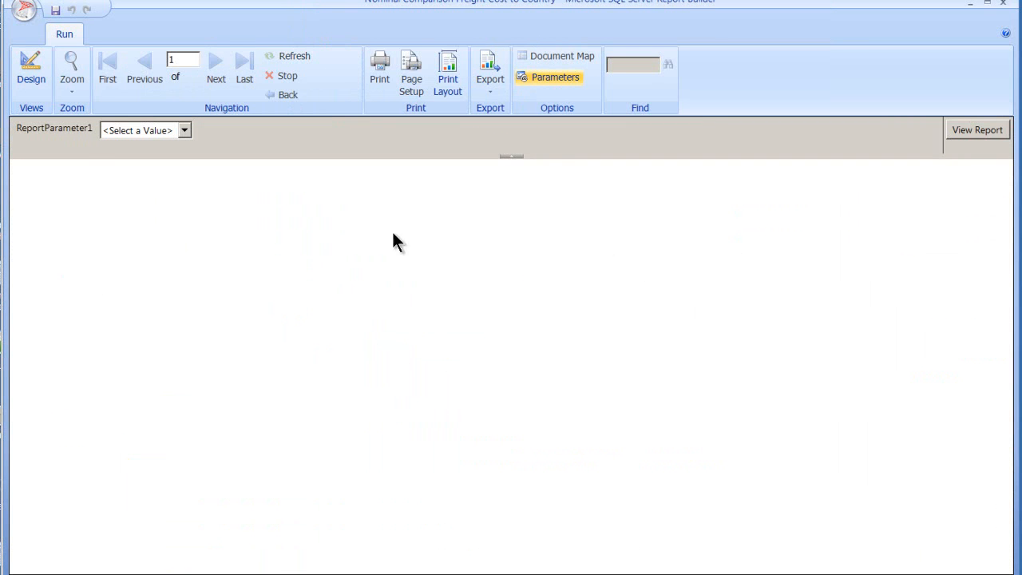
left_click(34, 66)
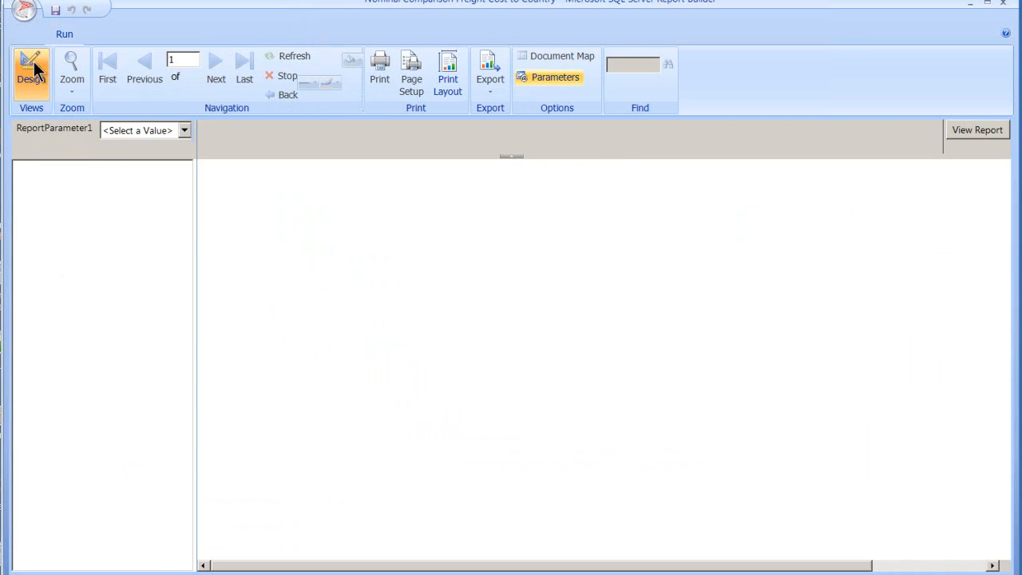
Step: Set the chart area's visibility to Show when the report is initially run
right_click(413, 257)
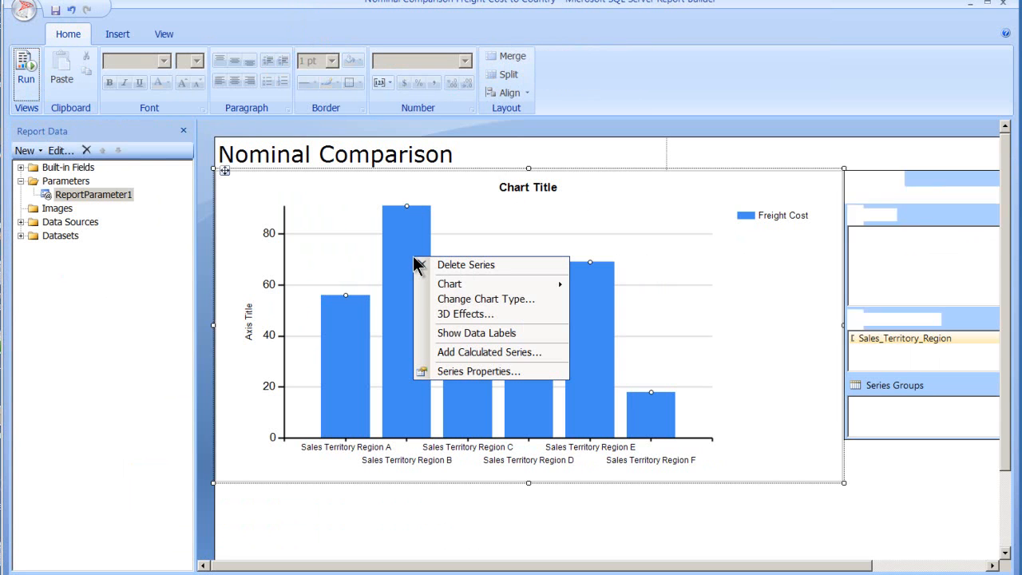
left_click(693, 325)
right_click(536, 301)
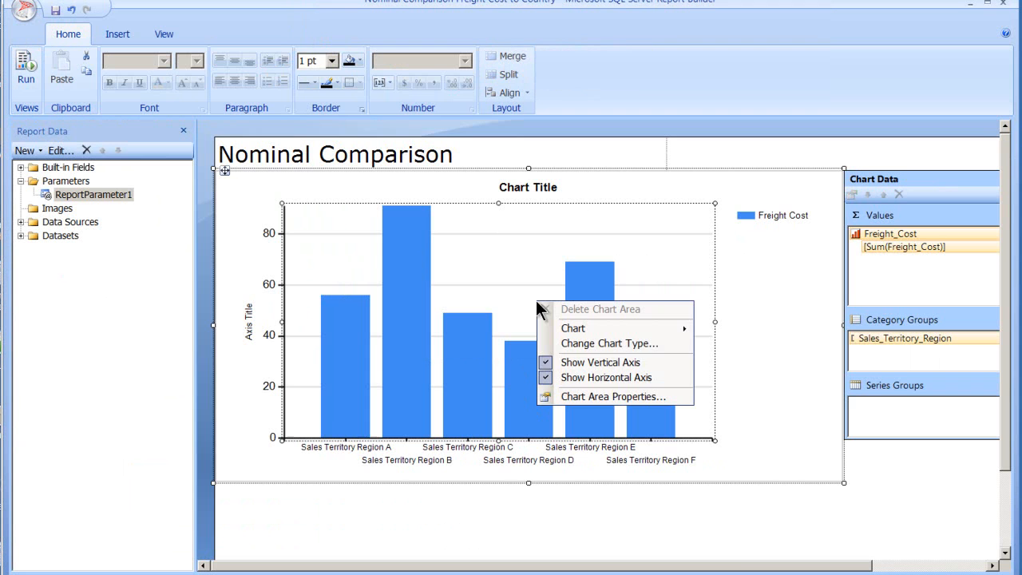
left_click(608, 396)
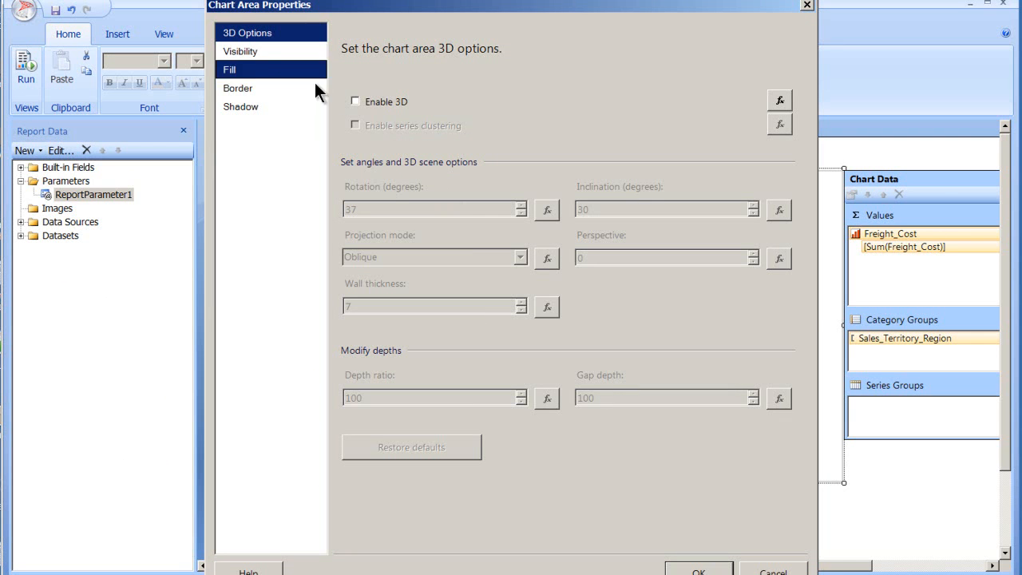
left_click(248, 56)
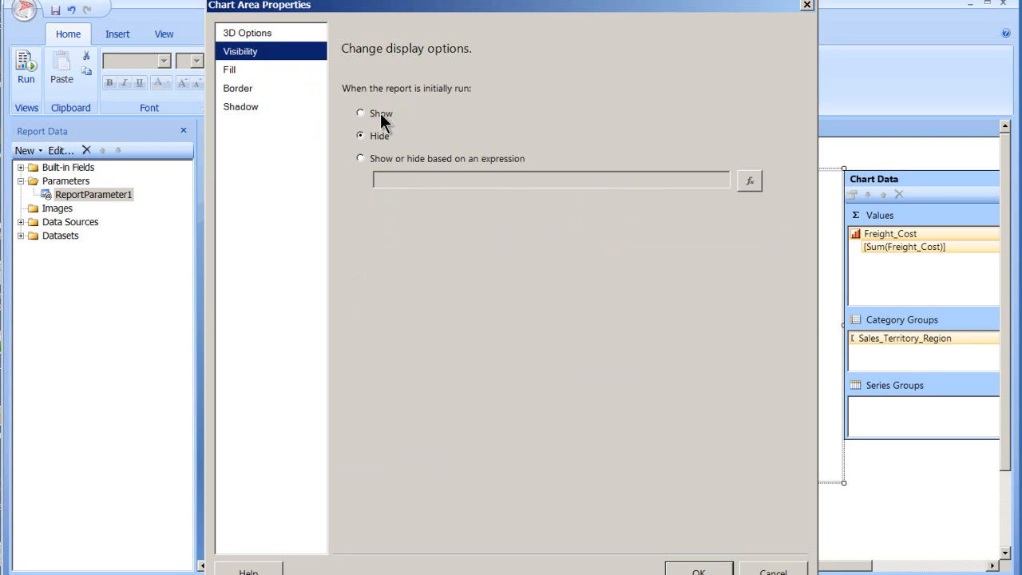
left_click(382, 114)
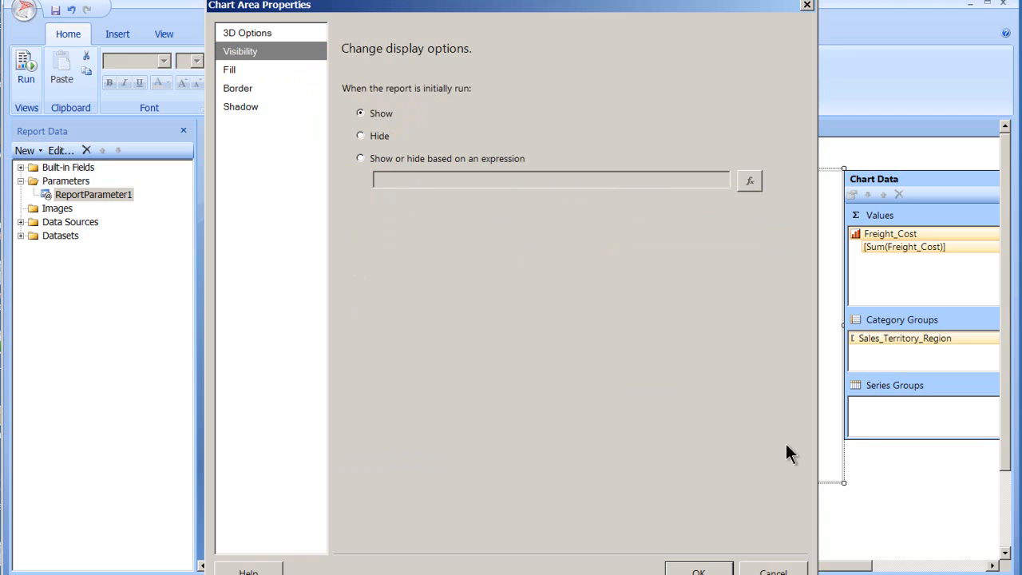
Step: Set the chart area's background fill style to Solid
left_click(251, 71)
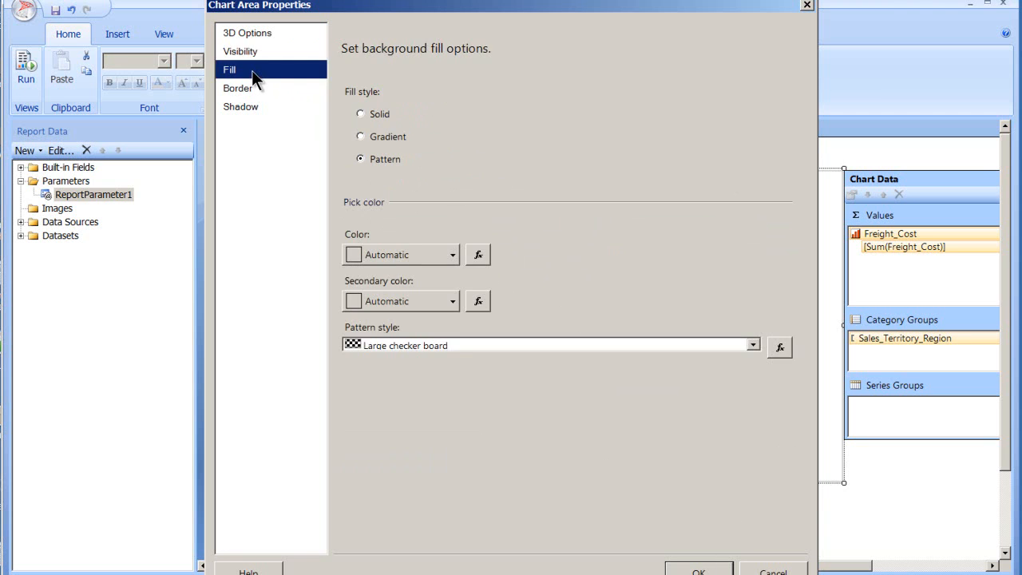
left_click(369, 114)
left_click(387, 137)
left_click(386, 158)
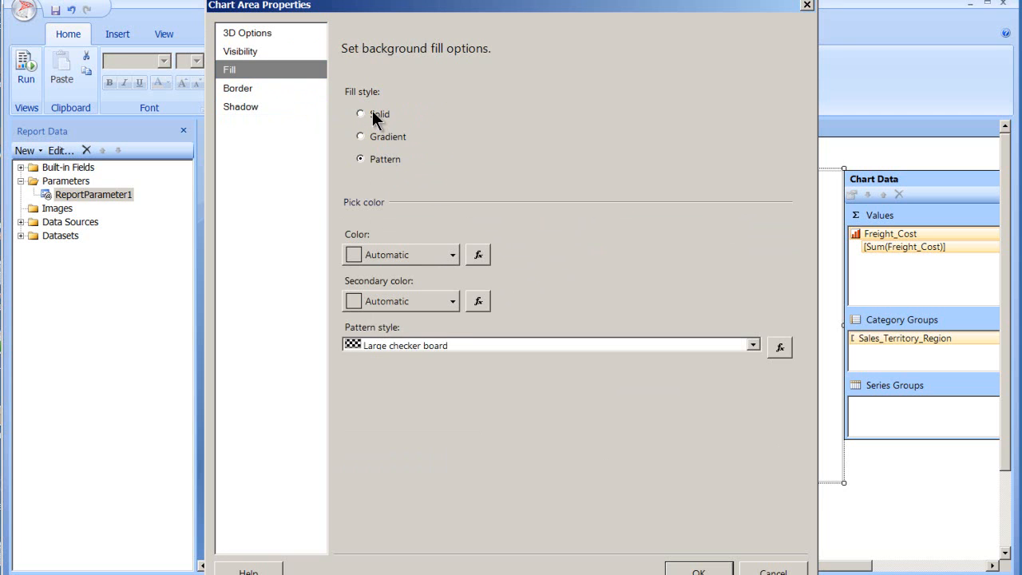
left_click(372, 113)
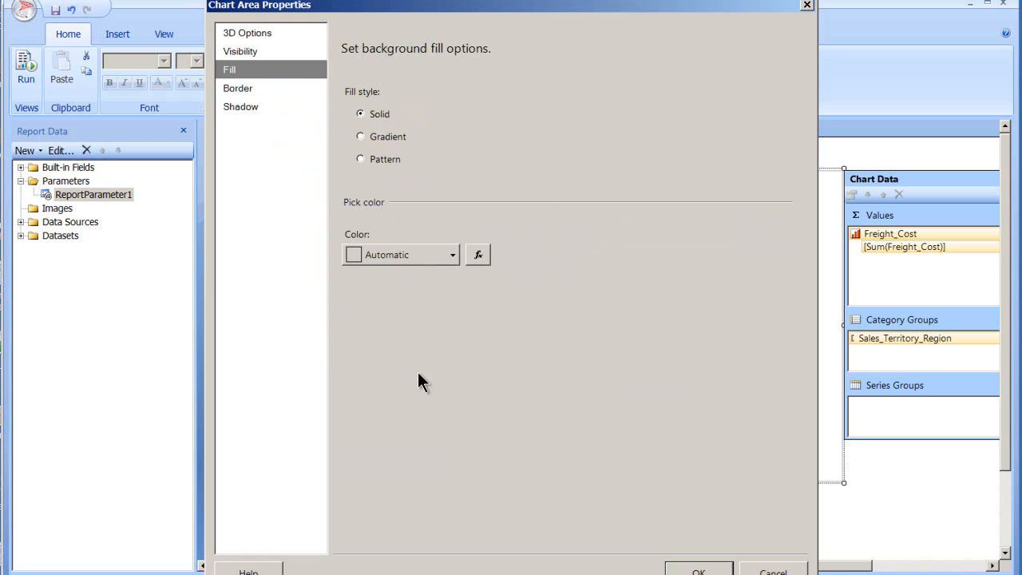
left_click_drag(422, 7, 604, 73)
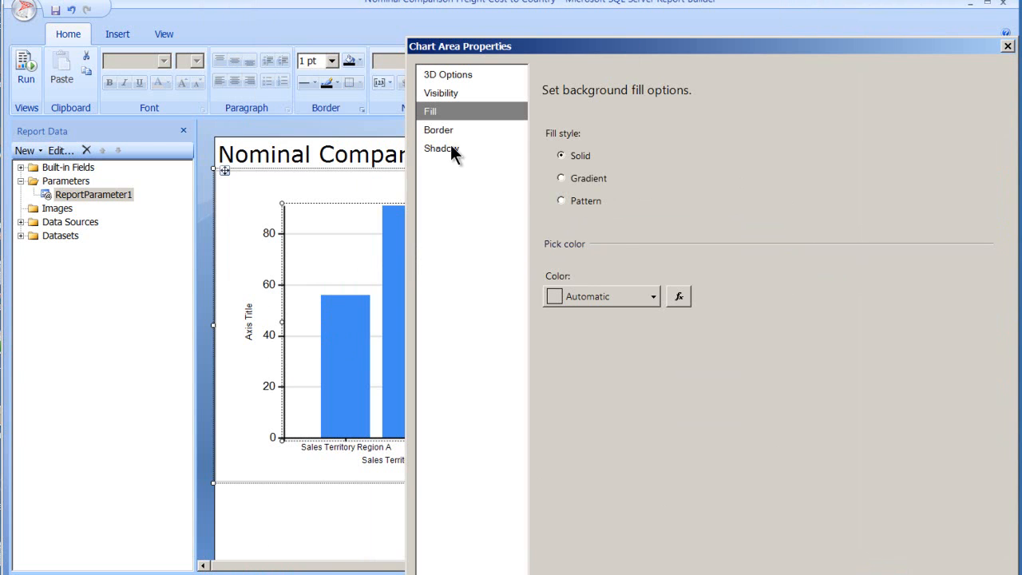
Step: Set the chart area's border line width to 3pt
left_click(433, 128)
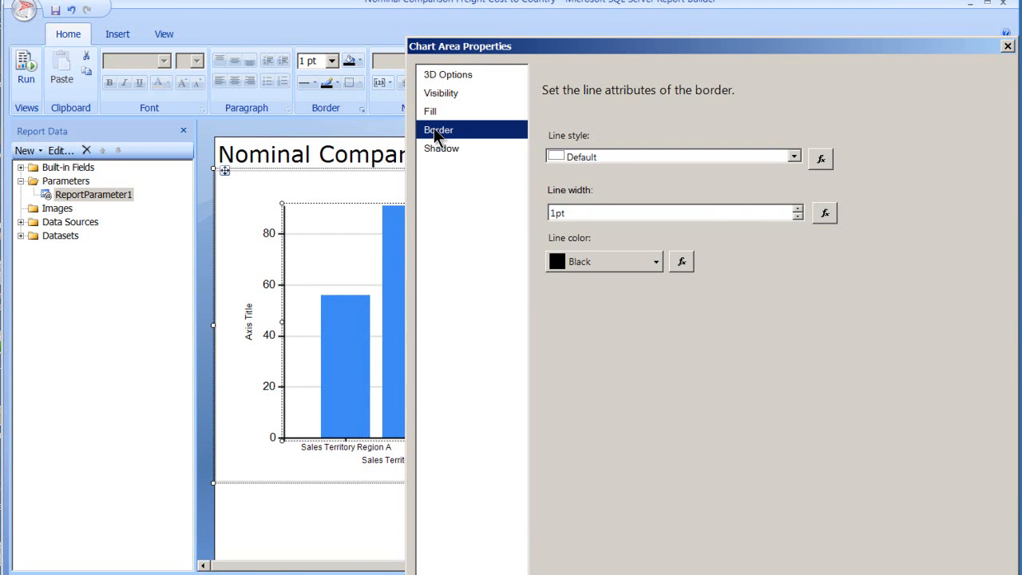
left_click(796, 216)
left_click(797, 217)
left_click(797, 209)
left_click(798, 209)
left_click(797, 209)
left_click(798, 208)
left_click(798, 209)
left_click(797, 209)
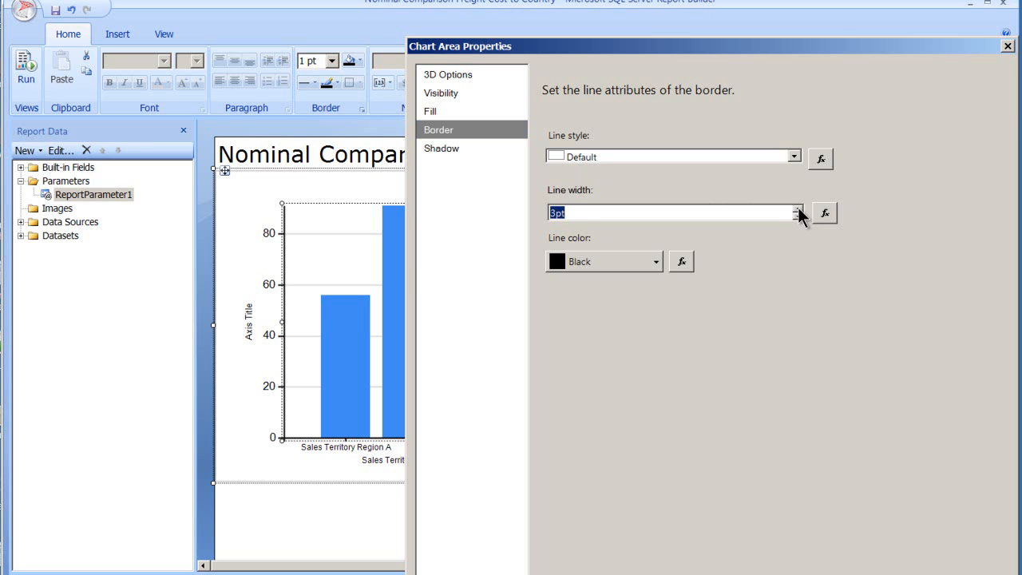
Step: Set the chart area's border line color to Dark Violet and apply the chart area properties
left_click(656, 264)
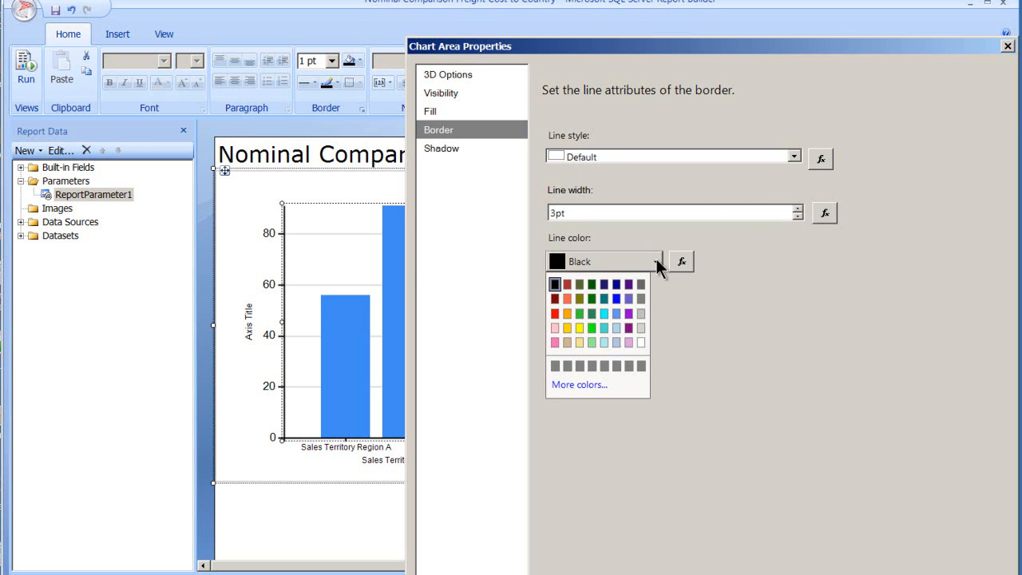
left_click(628, 313)
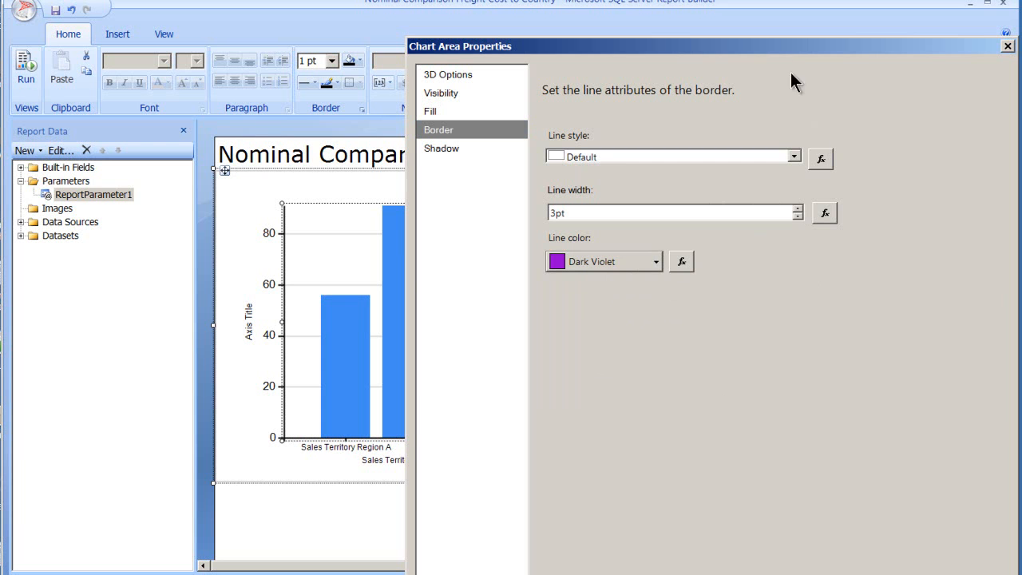
left_click_drag(774, 45, 676, 0)
left_click(820, 555)
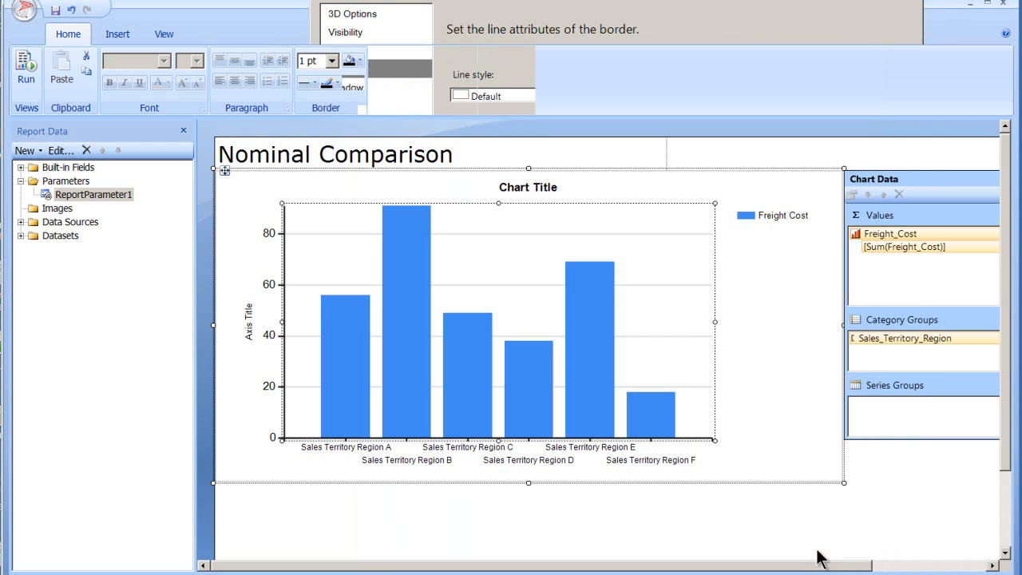
Step: Preview the report with ReportParameter1 set to Show and return to the design view
left_click(27, 67)
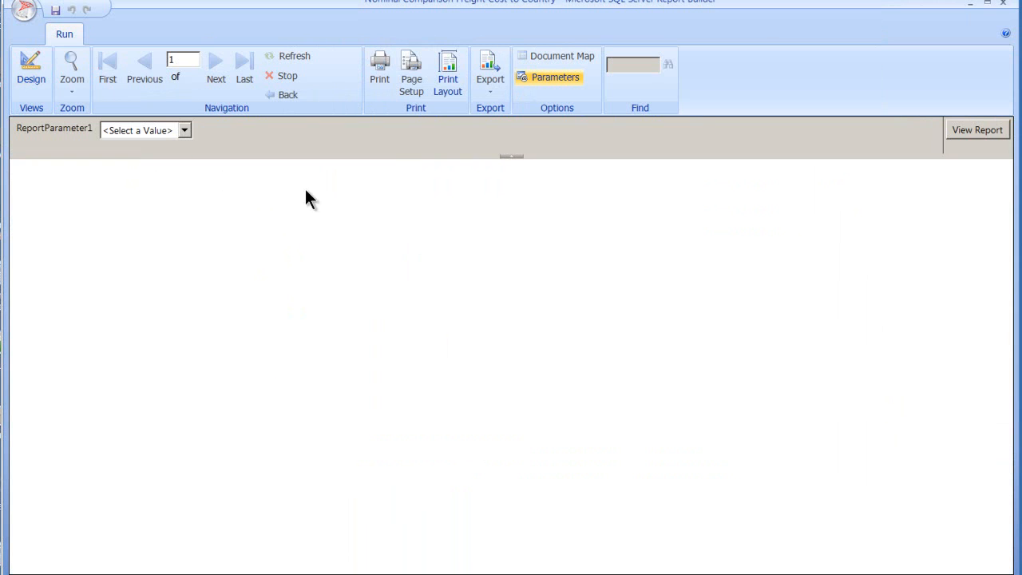
left_click(185, 131)
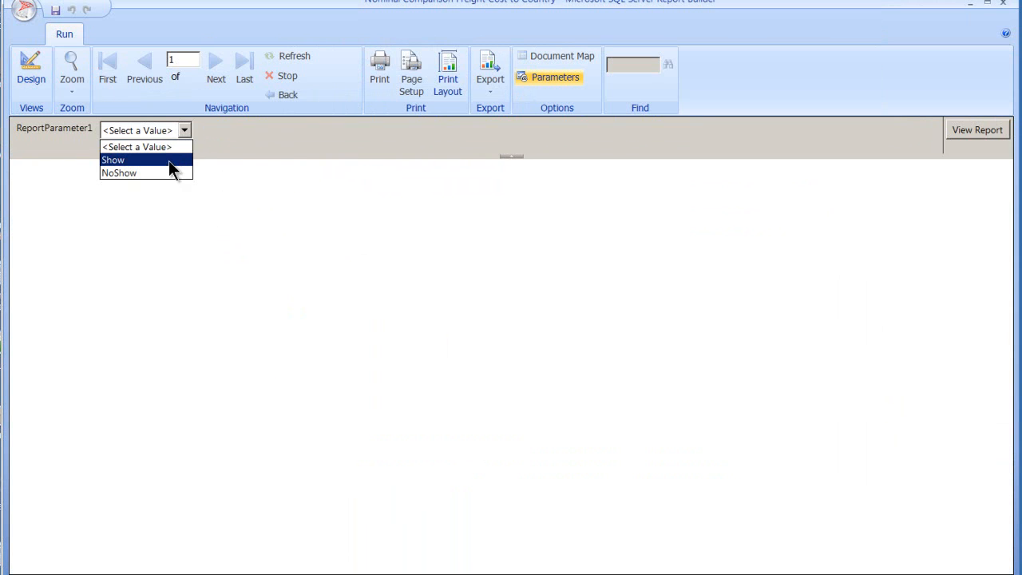
left_click(164, 158)
left_click(970, 130)
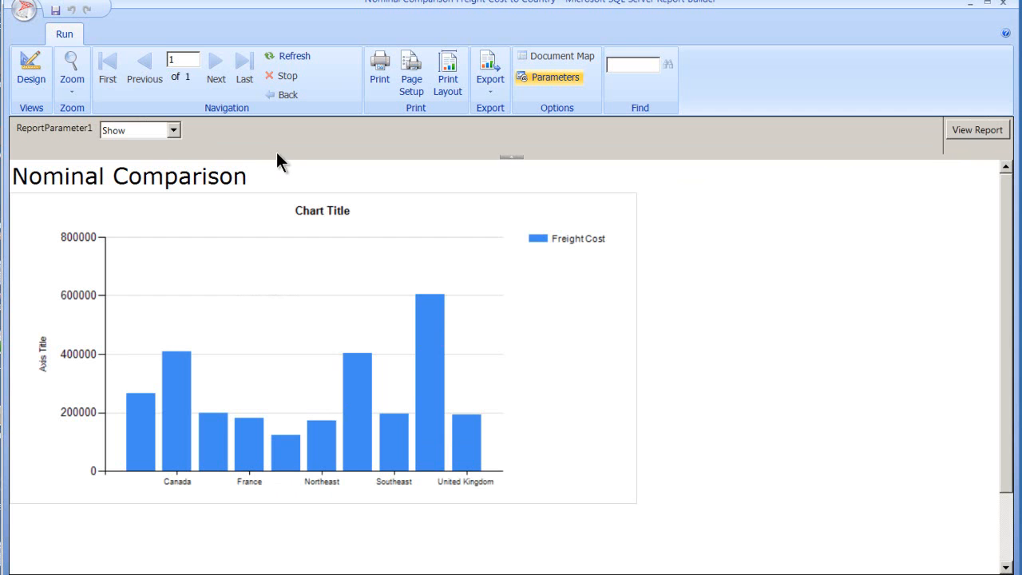
left_click(42, 67)
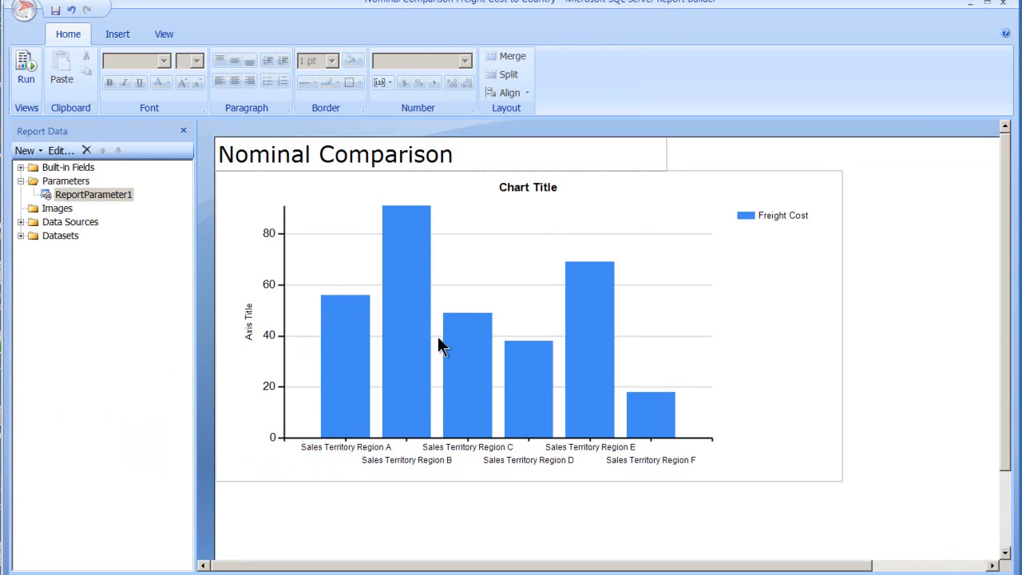
Step: Review the chart area's fill, border and shadow settings
right_click(490, 251)
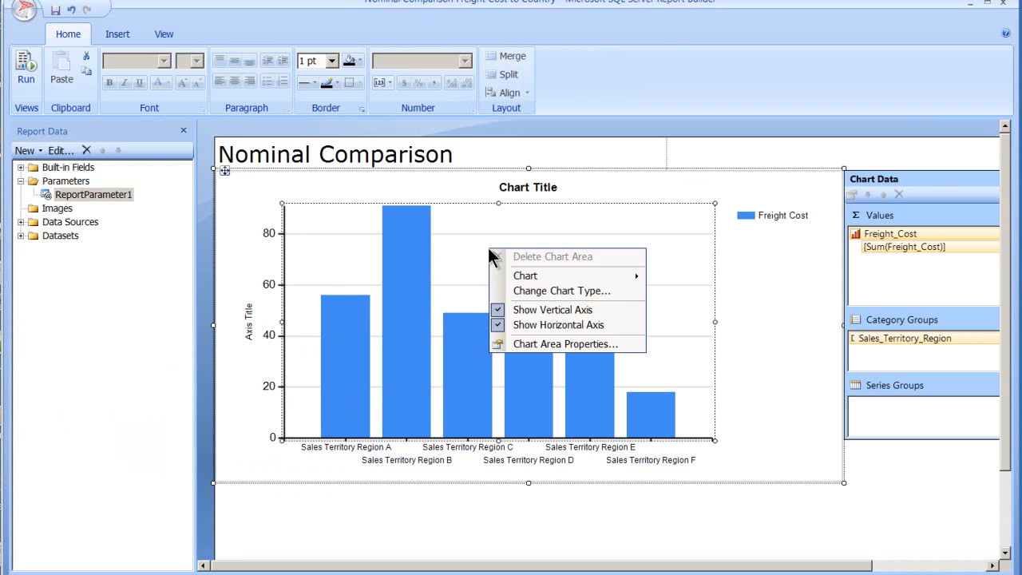
left_click(549, 345)
left_click(239, 55)
left_click(246, 74)
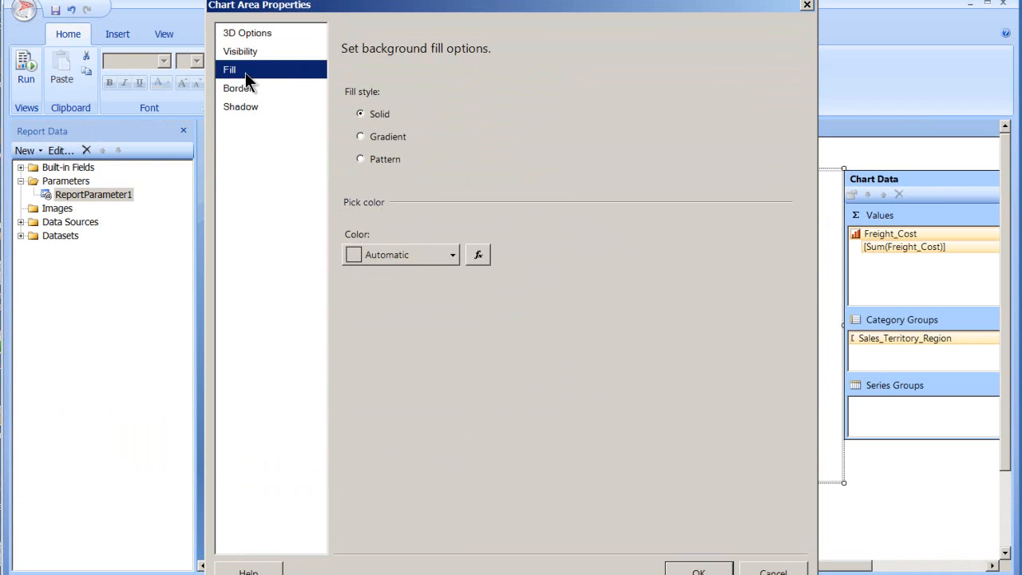
left_click(249, 88)
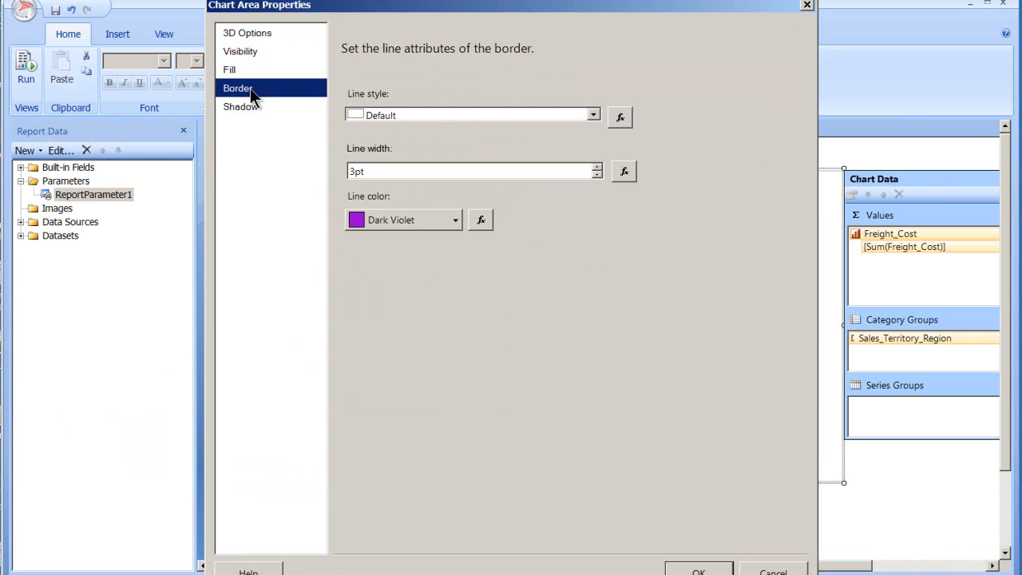
left_click(259, 106)
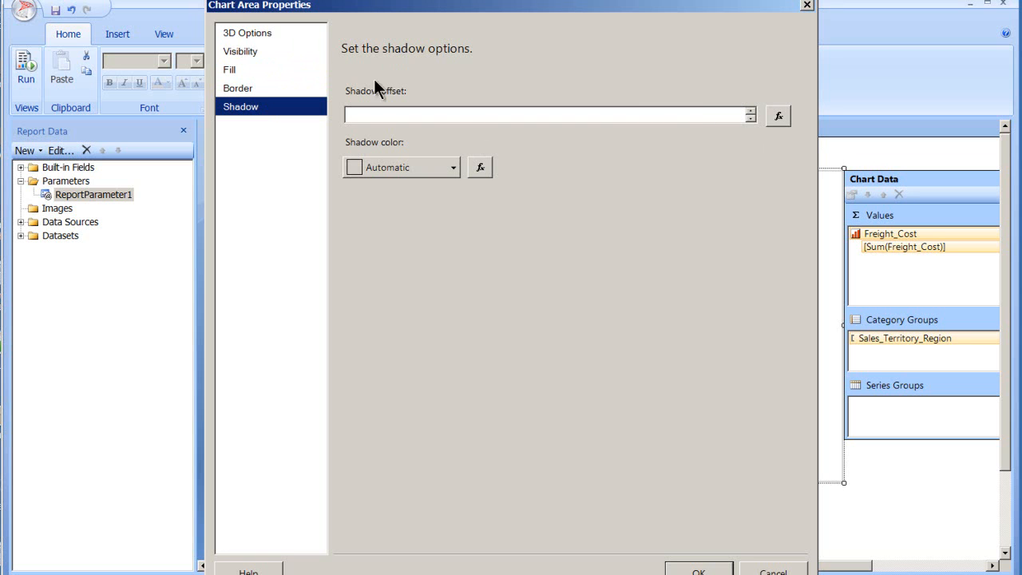
left_click(255, 50)
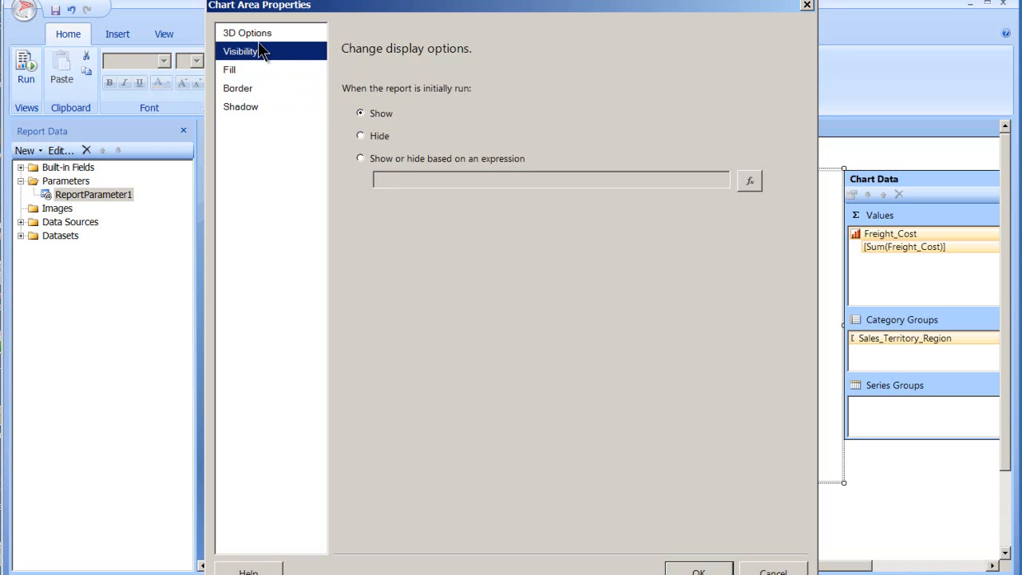
left_click(360, 158)
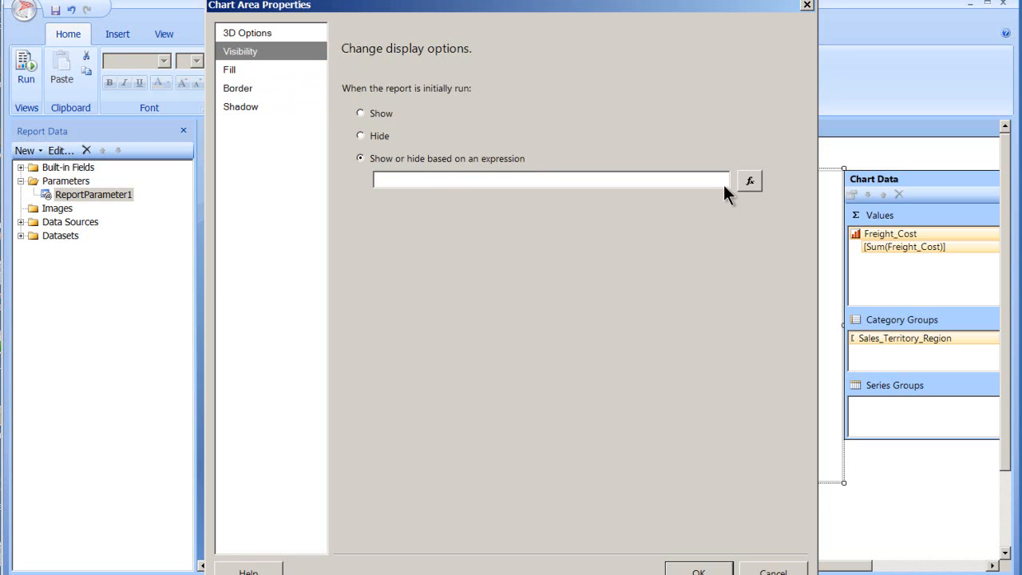
left_click(749, 181)
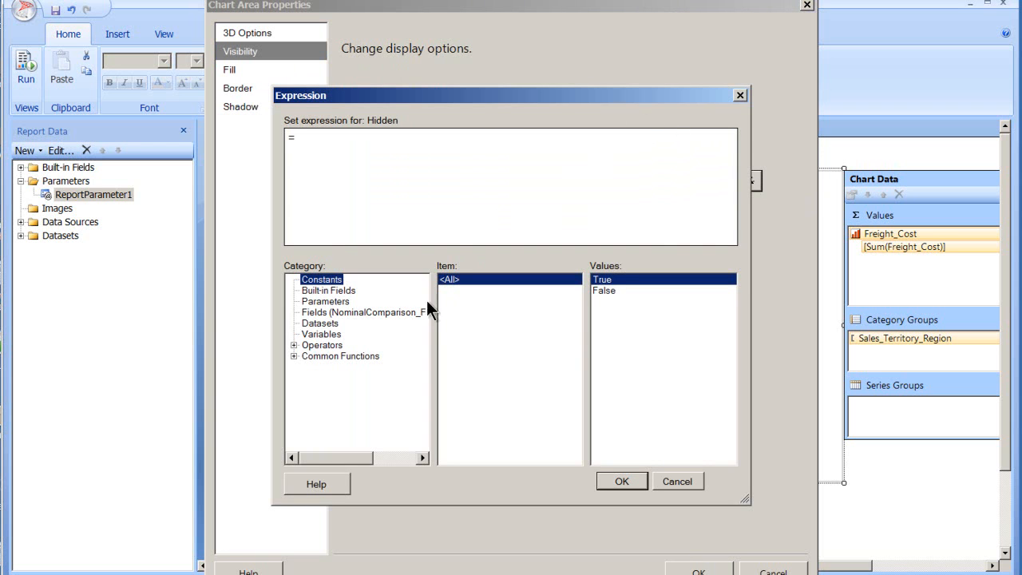
left_click(91, 191)
left_click(774, 571)
left_click(666, 485)
left_click(773, 570)
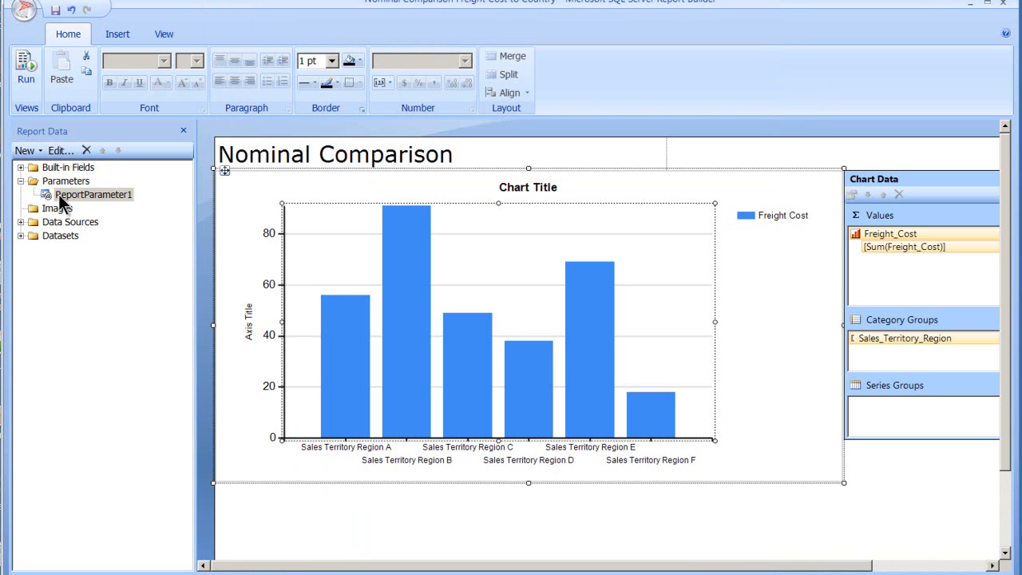
Step: Review ReportParameter1's general, available values and advanced settings, and close its properties without changes
double_click(67, 191)
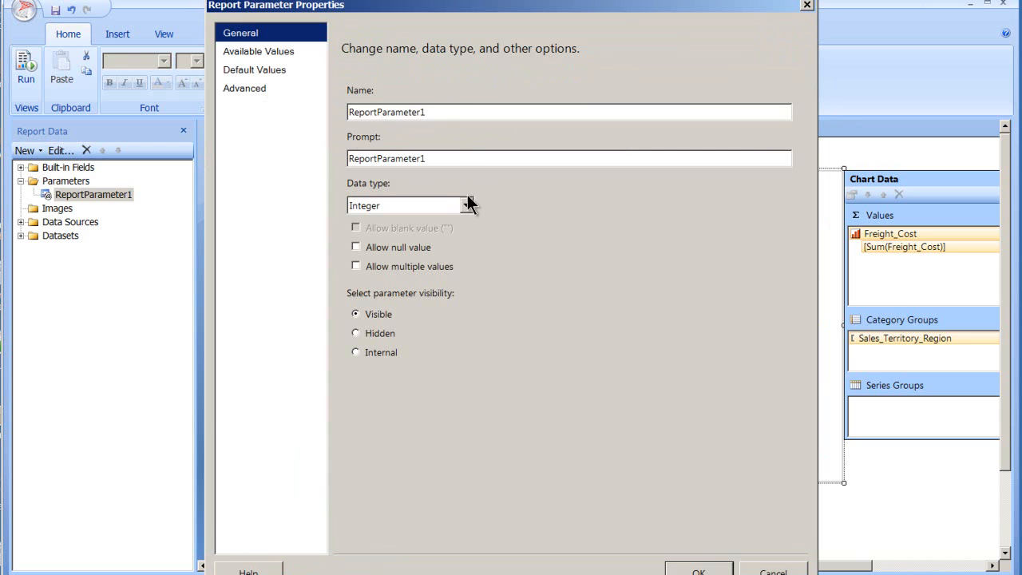
left_click(282, 50)
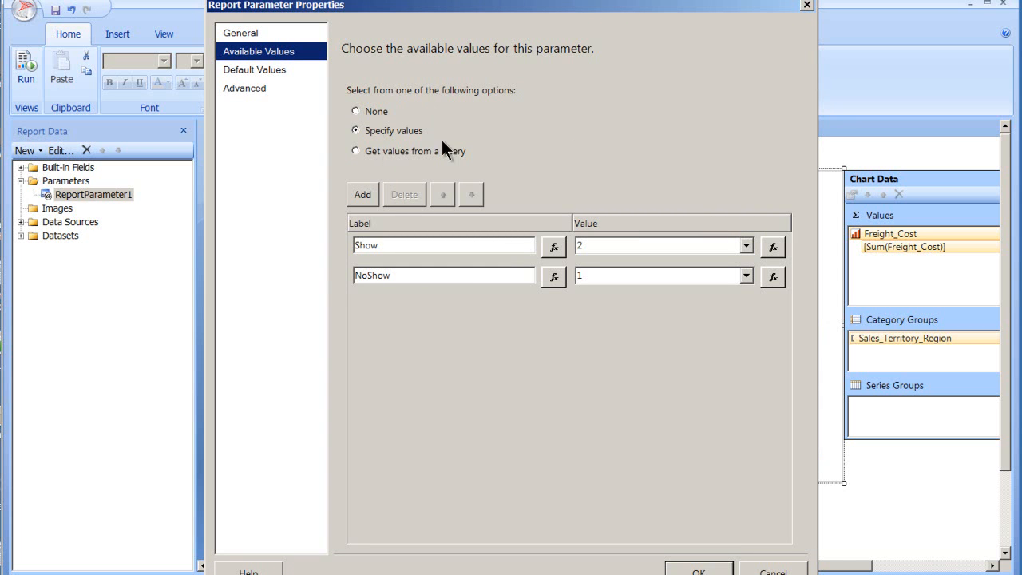
left_click(249, 85)
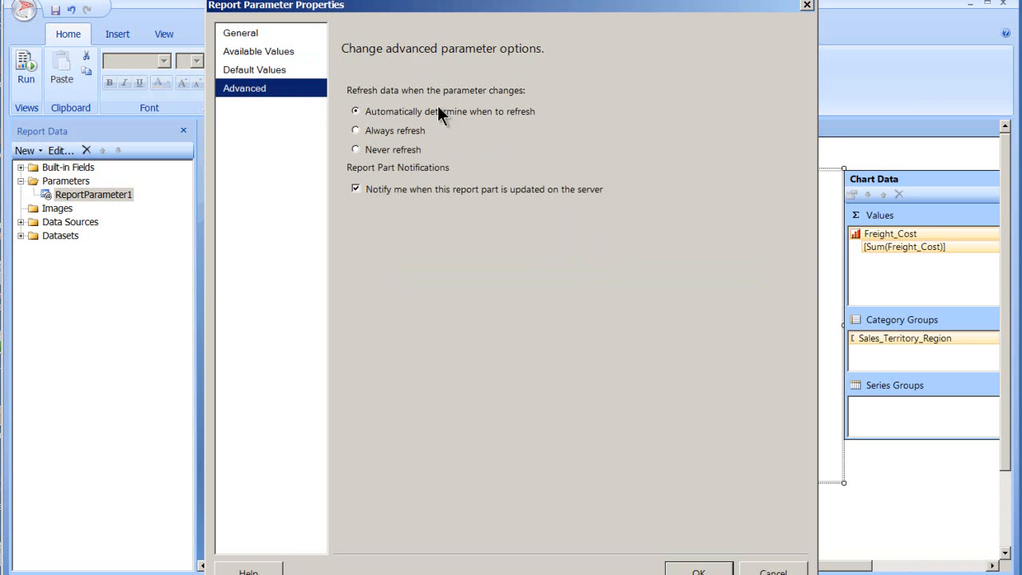
left_click(239, 35)
left_click(281, 52)
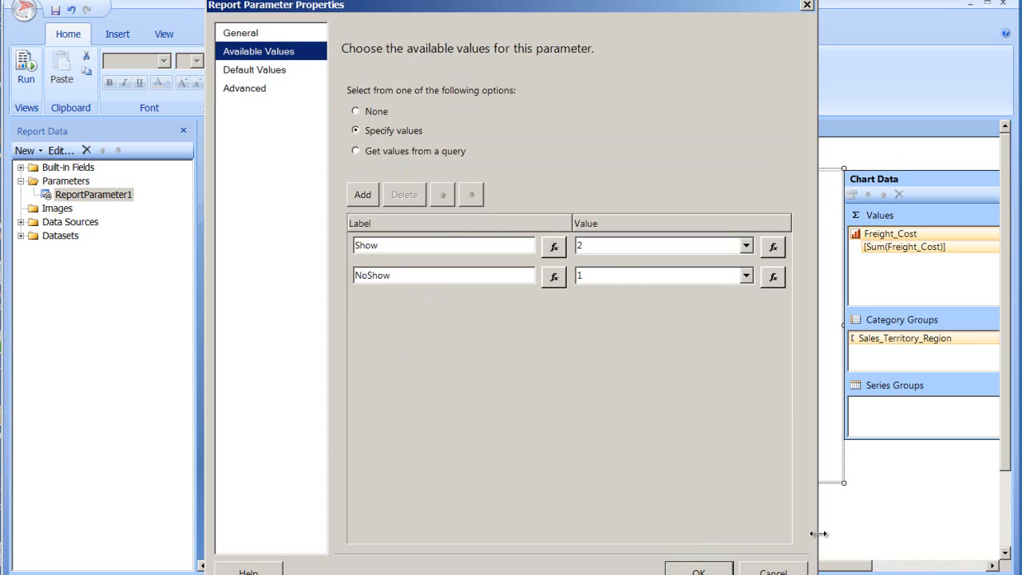
left_click(772, 572)
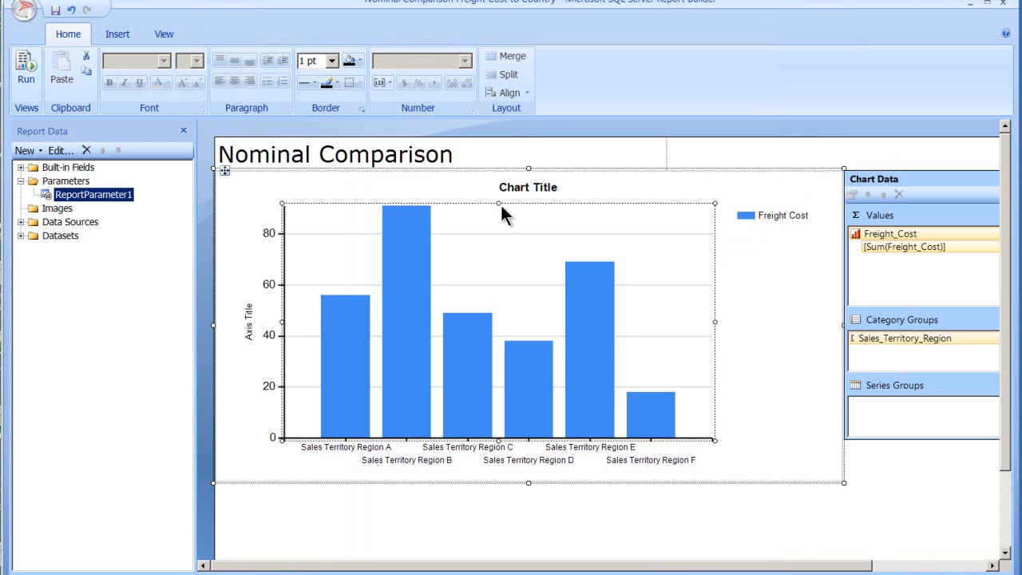
Step: Set the chart area's visibility to show or hide based on an expression
right_click(467, 274)
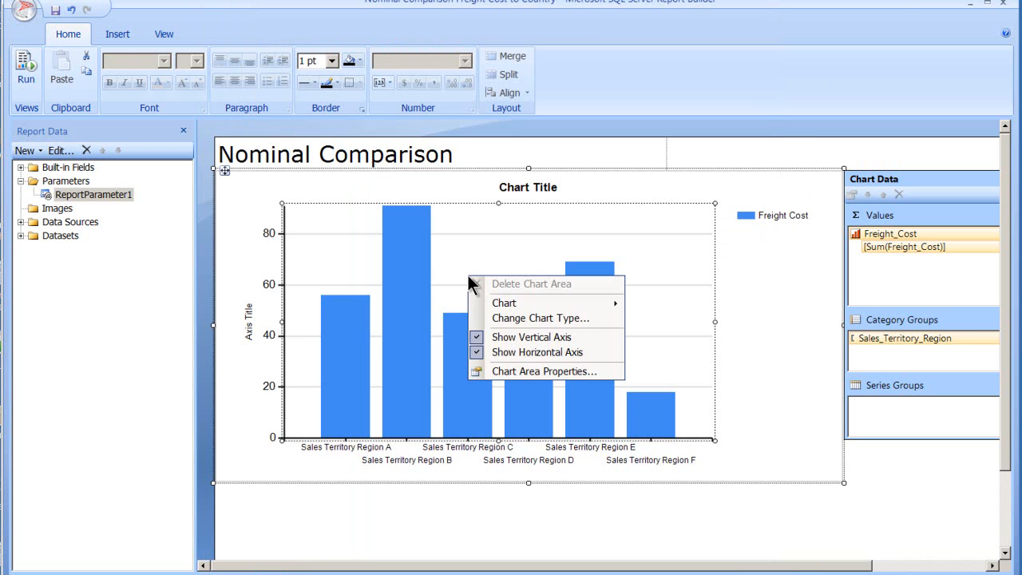
left_click(567, 372)
left_click(243, 53)
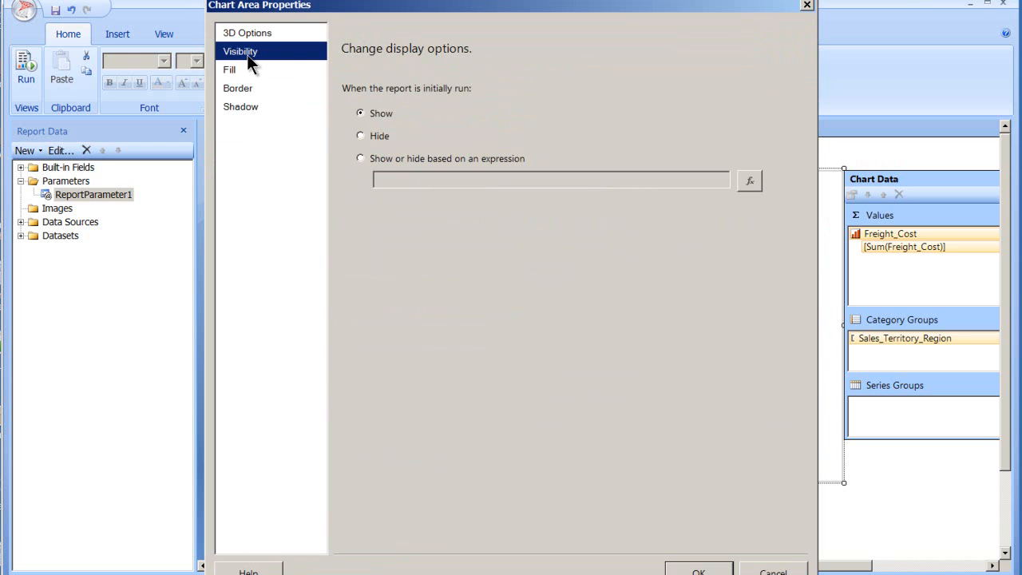
left_click(391, 159)
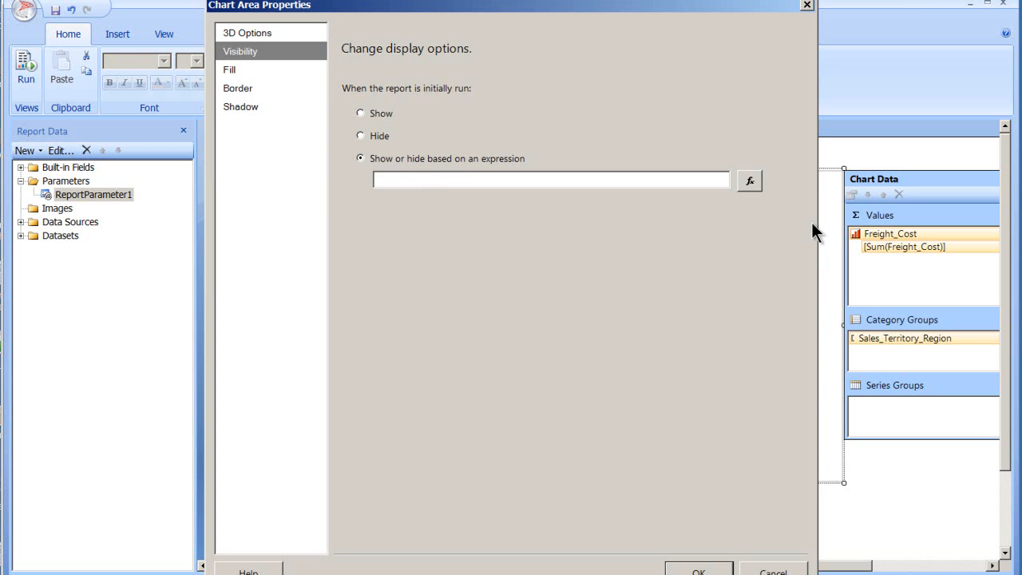
Step: Enter =Parameters!ReportParameter1.Value=1 as the chart area's Hidden expression and apply the chart area properties
left_click(754, 182)
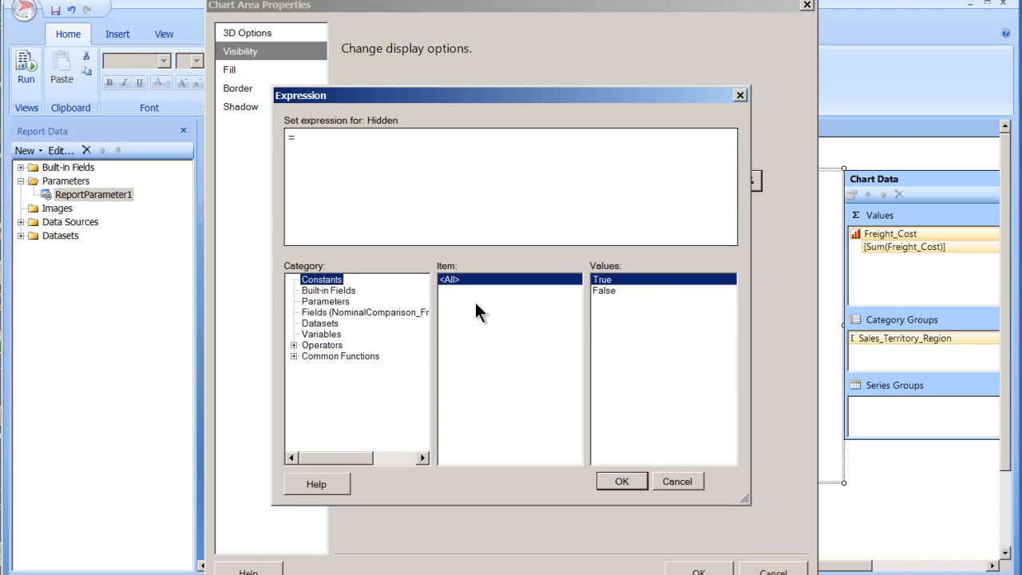
left_click(314, 303)
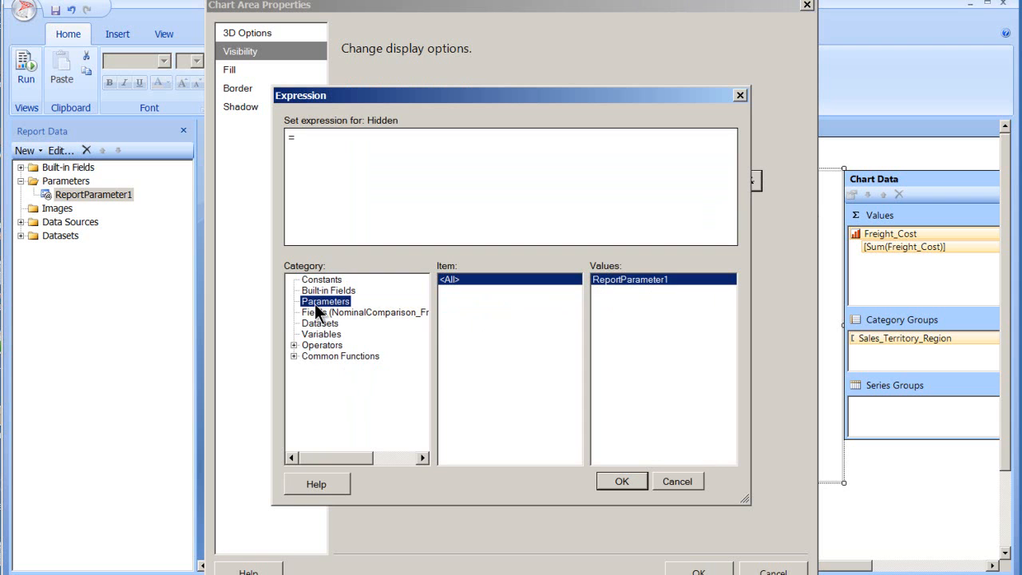
left_click(623, 279)
double_click(604, 279)
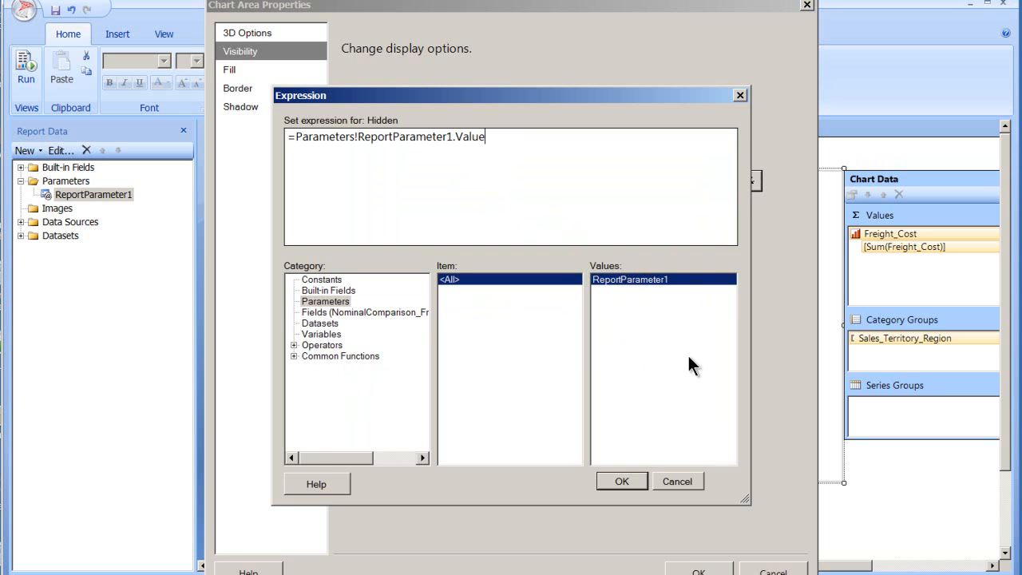
type("=1")
left_click(622, 480)
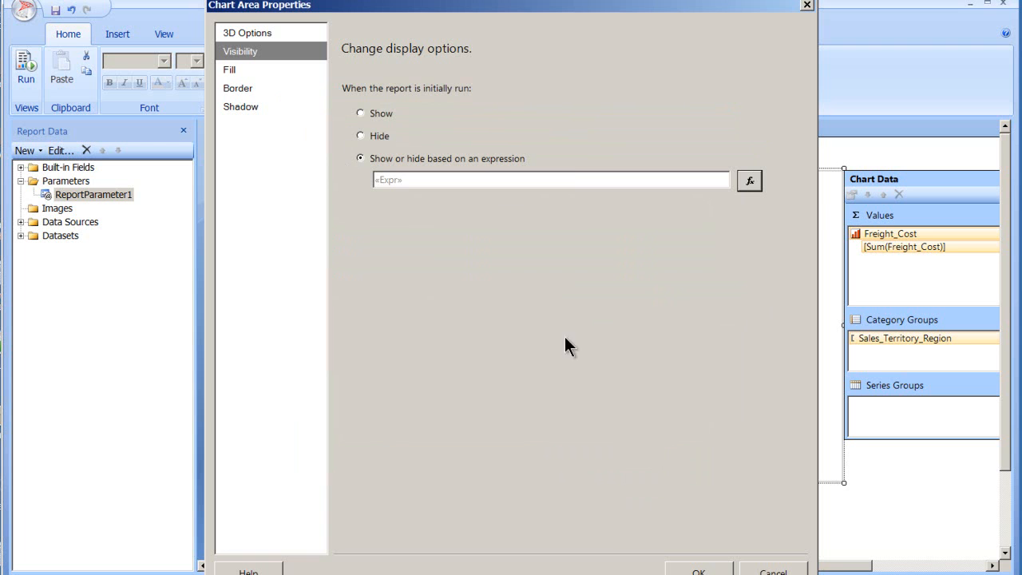
left_click(698, 569)
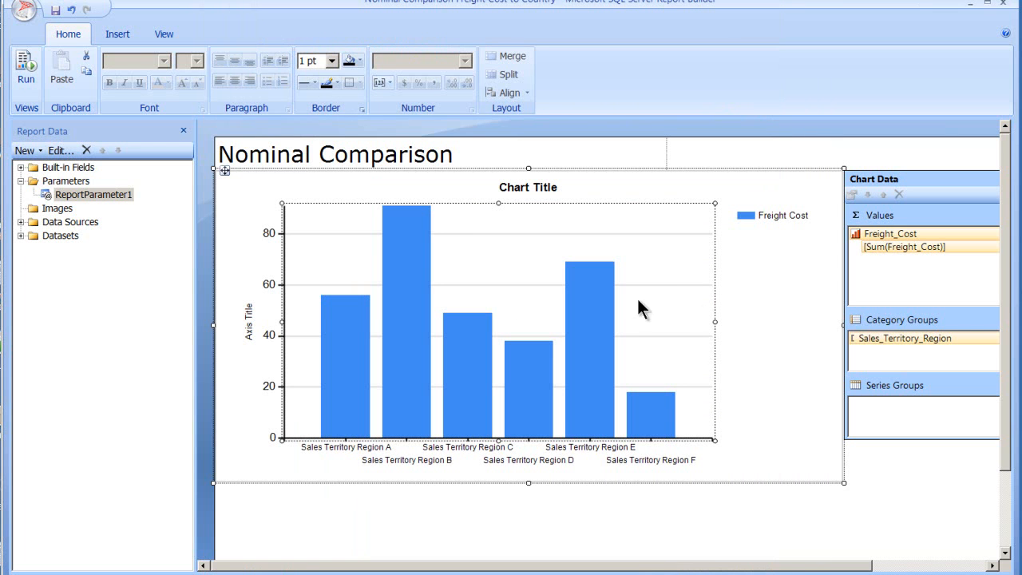
Step: Run the report with ReportParameter1 set to Show
left_click(27, 71)
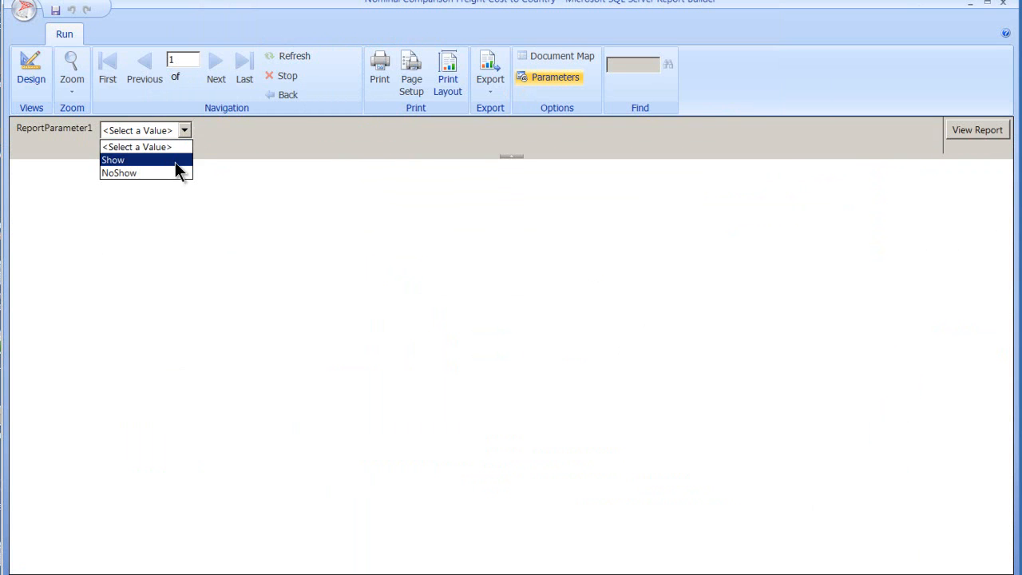
left_click(173, 159)
left_click(973, 132)
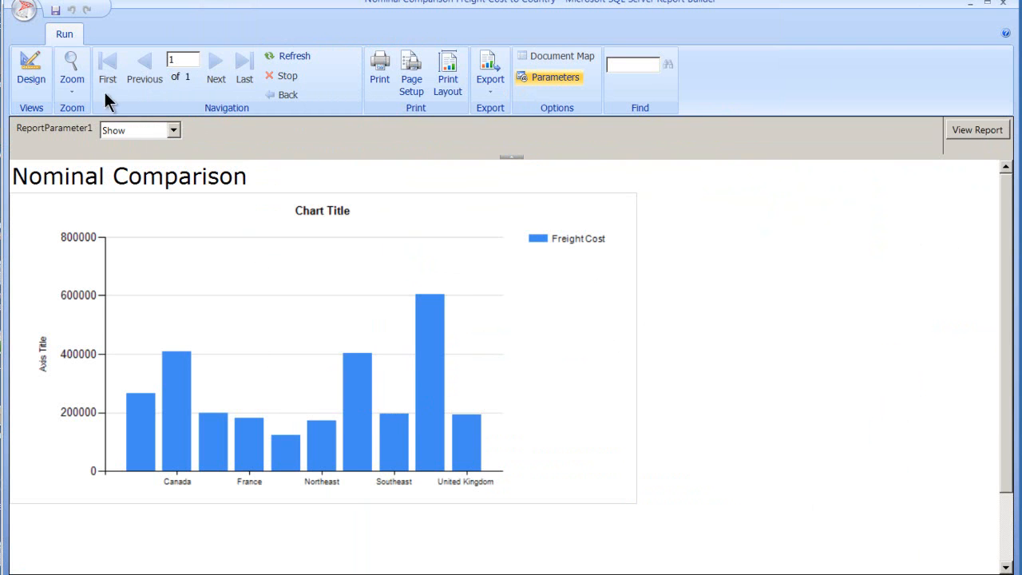
Step: View the report with ReportParameter1 set to NoShow and return to the design view
left_click(173, 130)
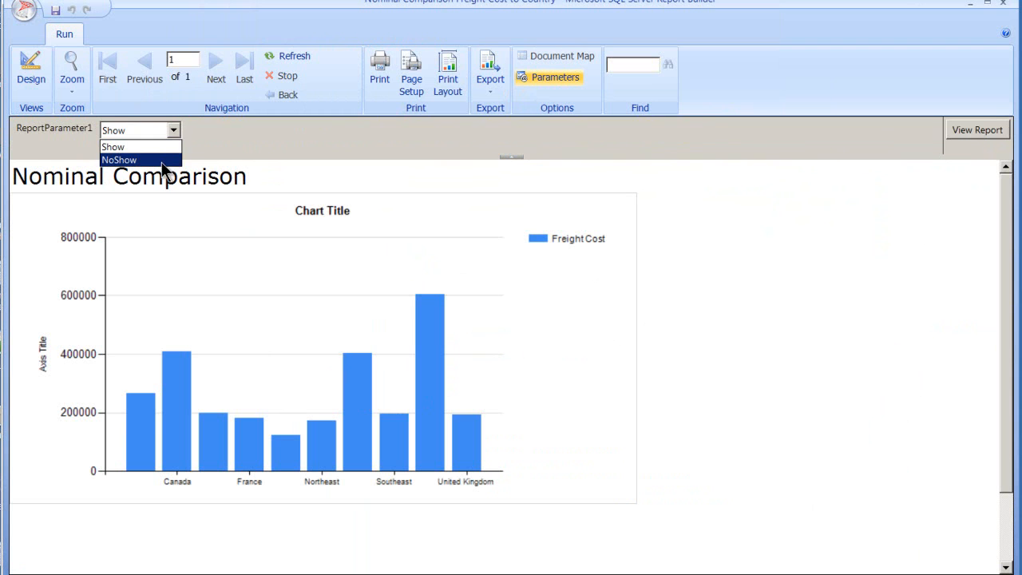
left_click(163, 160)
left_click(961, 133)
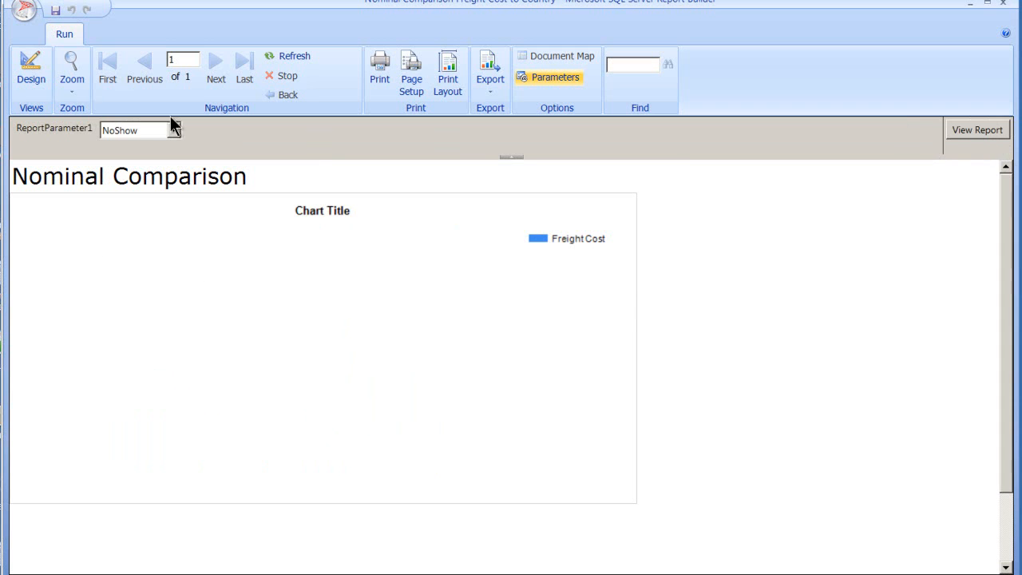
left_click(32, 72)
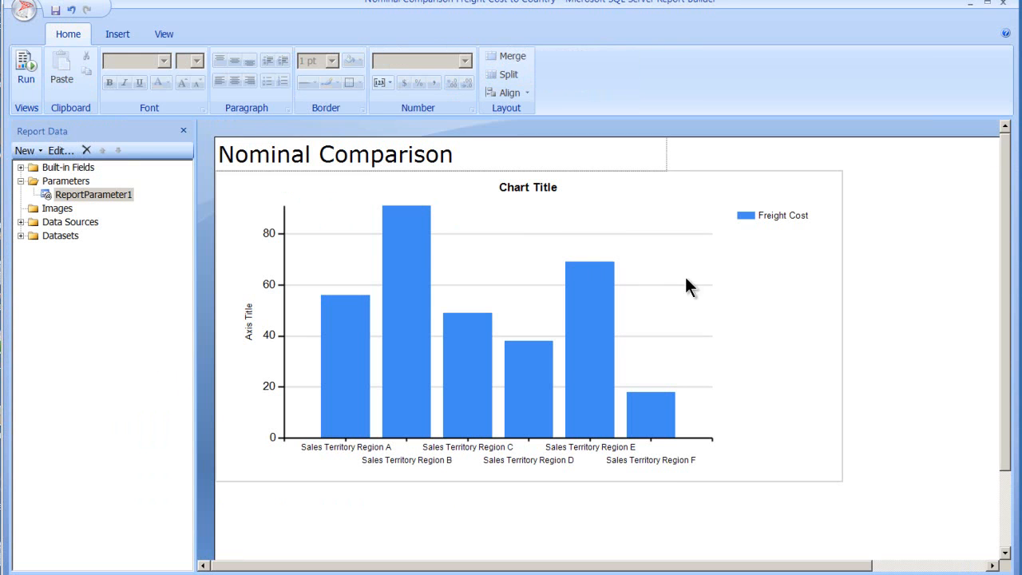
Step: Review the whole chart's general and visibility properties and close them without changes
right_click(762, 281)
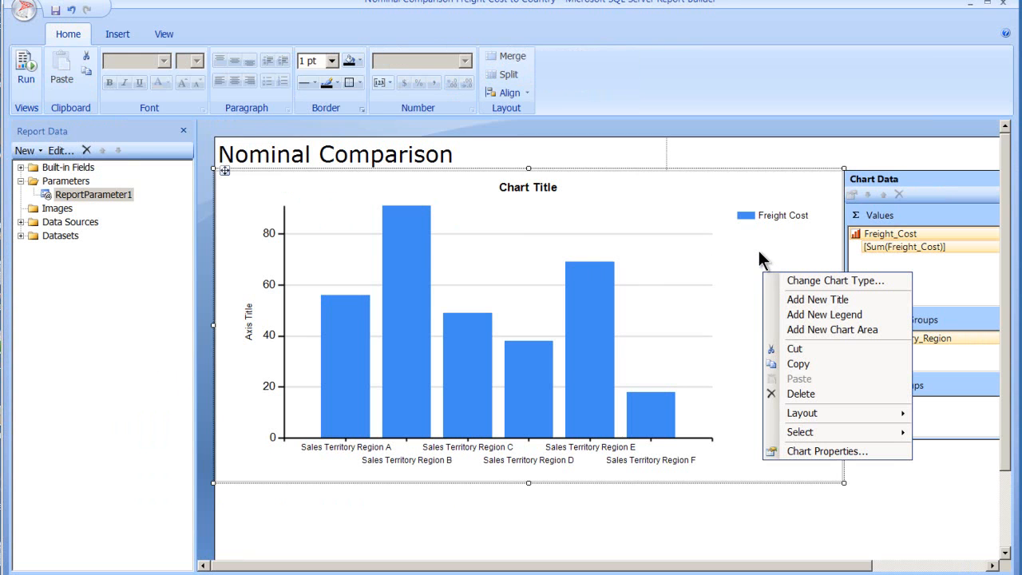
left_click(797, 451)
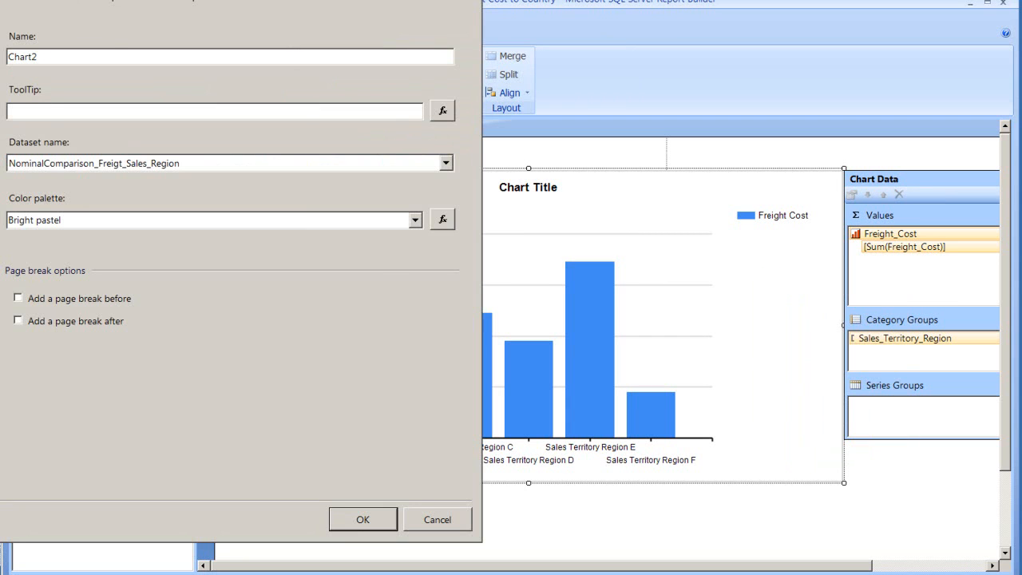
left_click(0, 18)
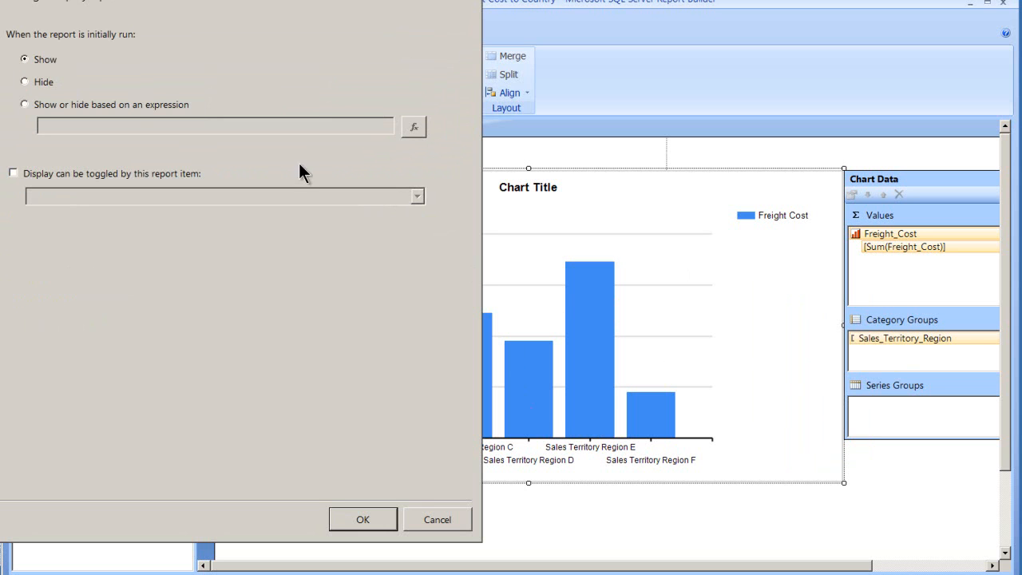
left_click(469, 1)
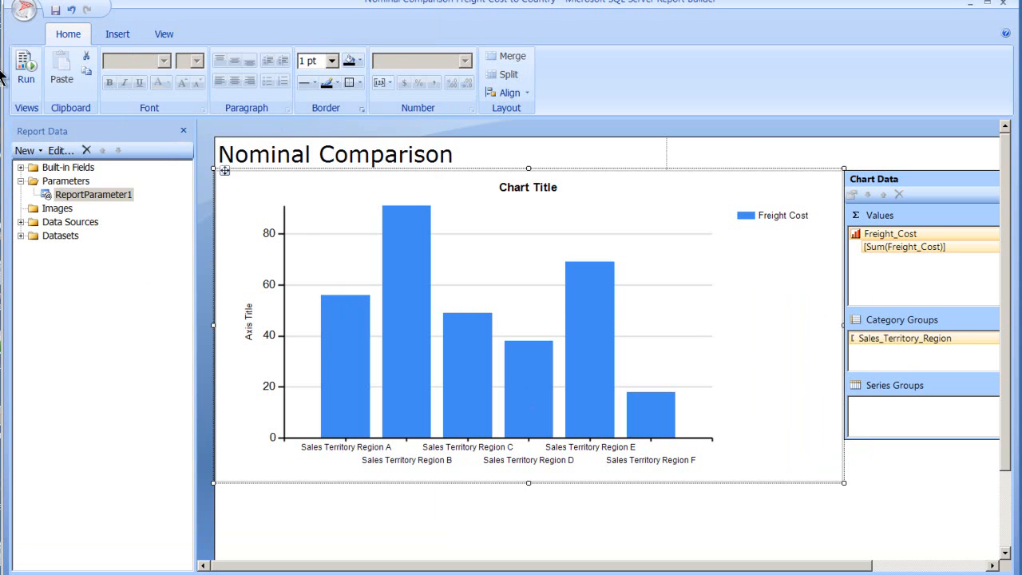
Step: Insert a page header above the Nominal Comparison title
left_click(119, 34)
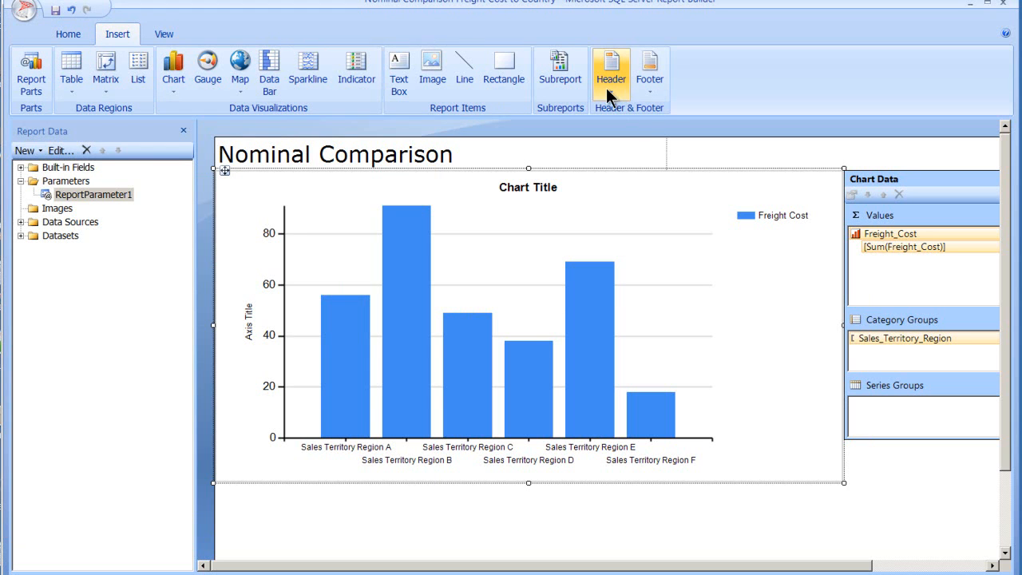
right_click(693, 147)
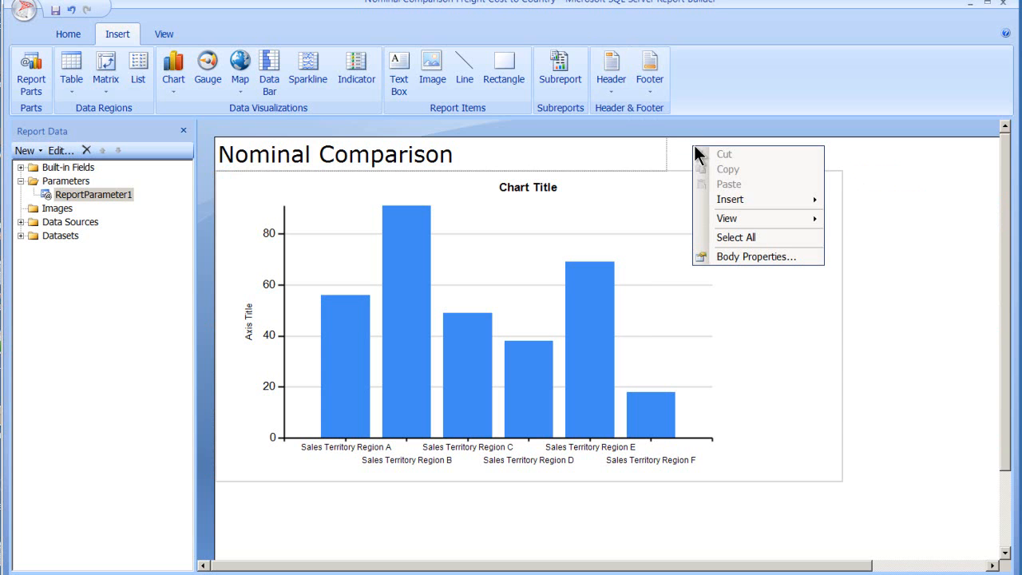
mouse_move(740, 196)
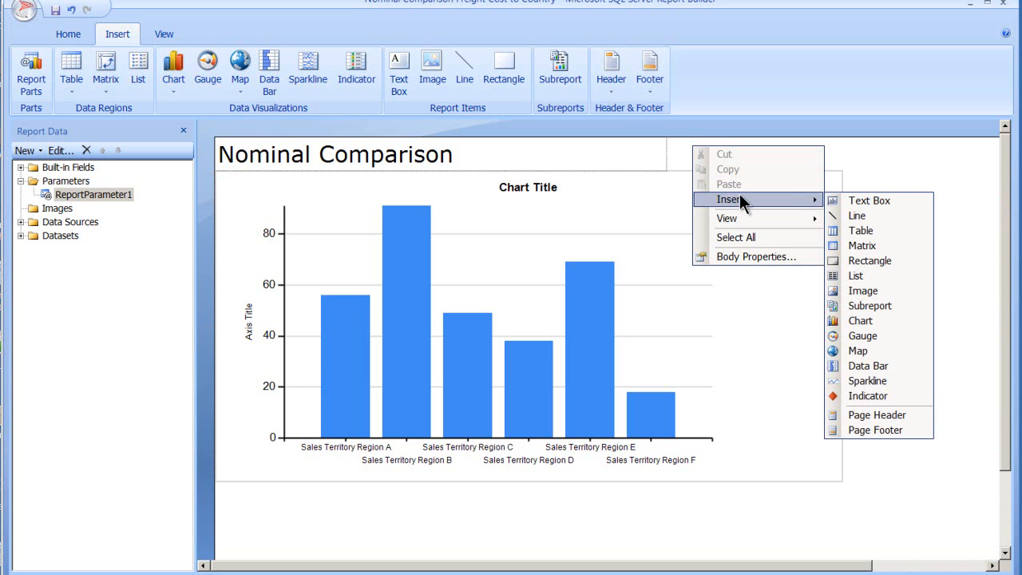
left_click(875, 415)
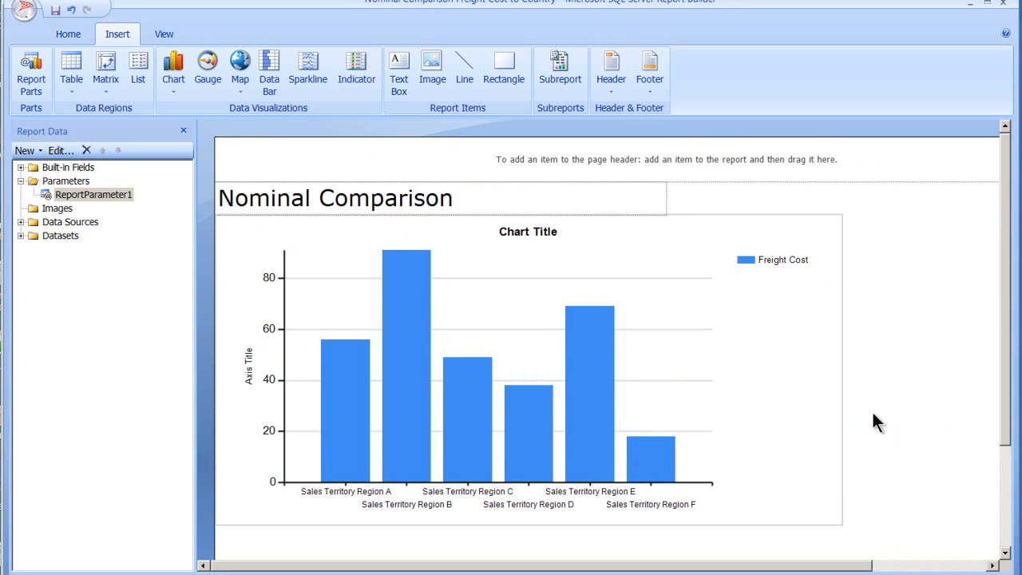
Step: Set the page header's fill color to Dark Violet and apply the header properties
right_click(462, 160)
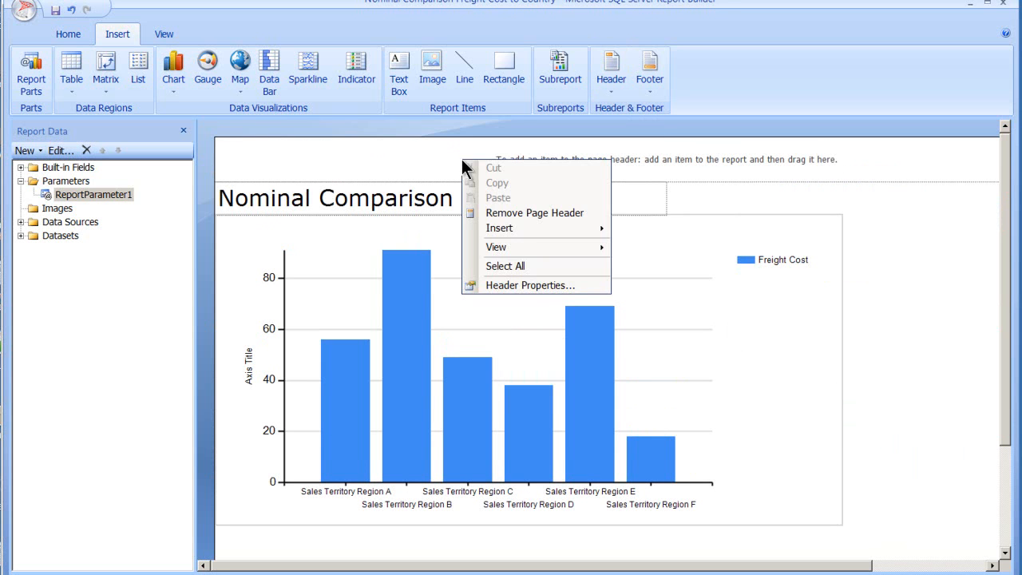
left_click(528, 285)
left_click(312, 141)
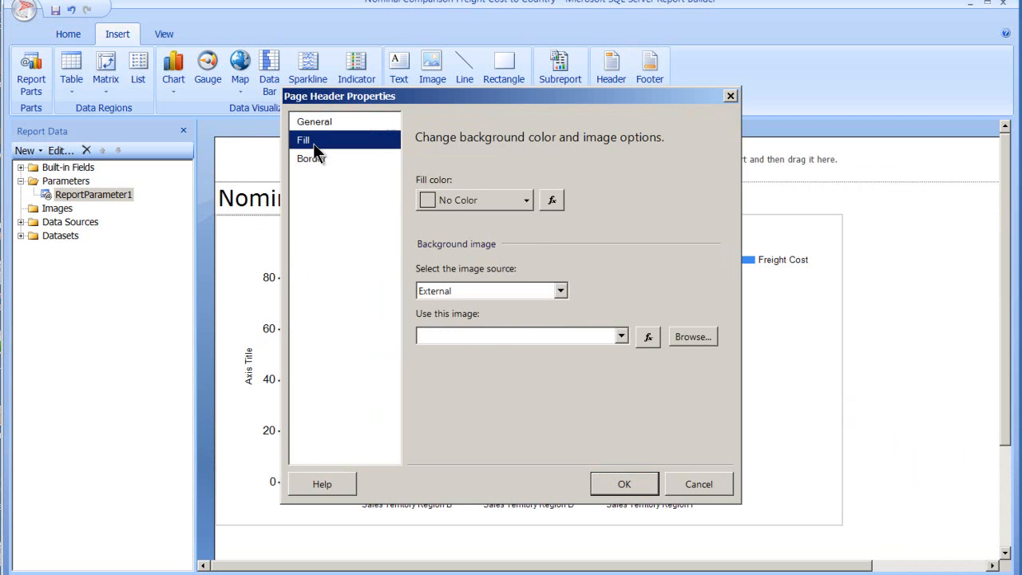
left_click(551, 200)
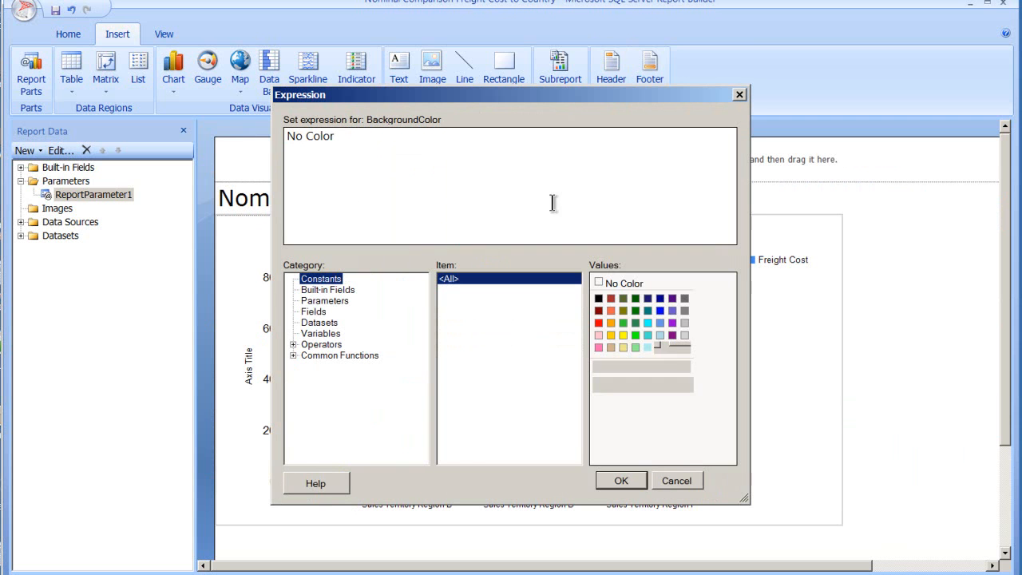
left_click(669, 323)
left_click(621, 480)
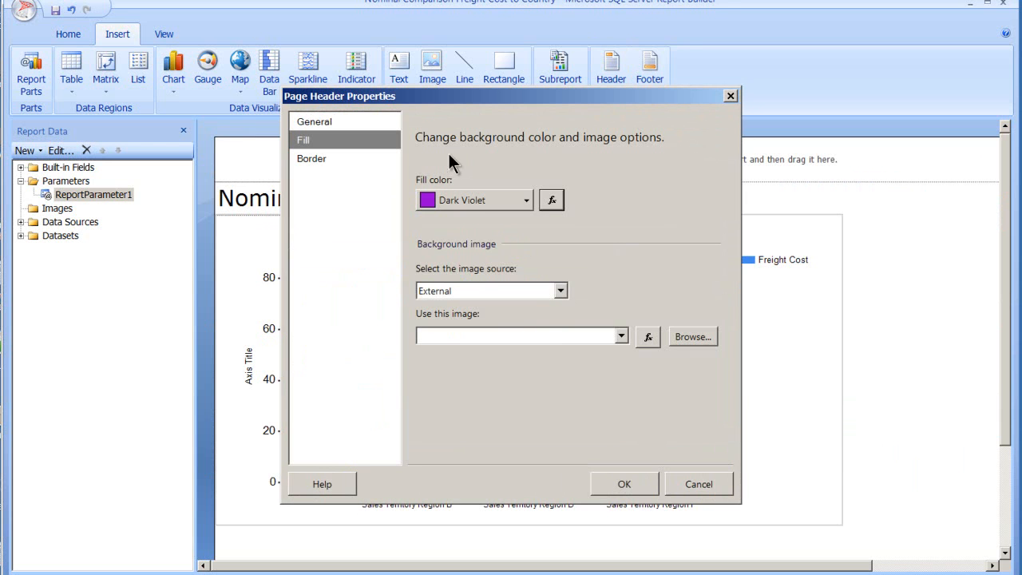
left_click(624, 485)
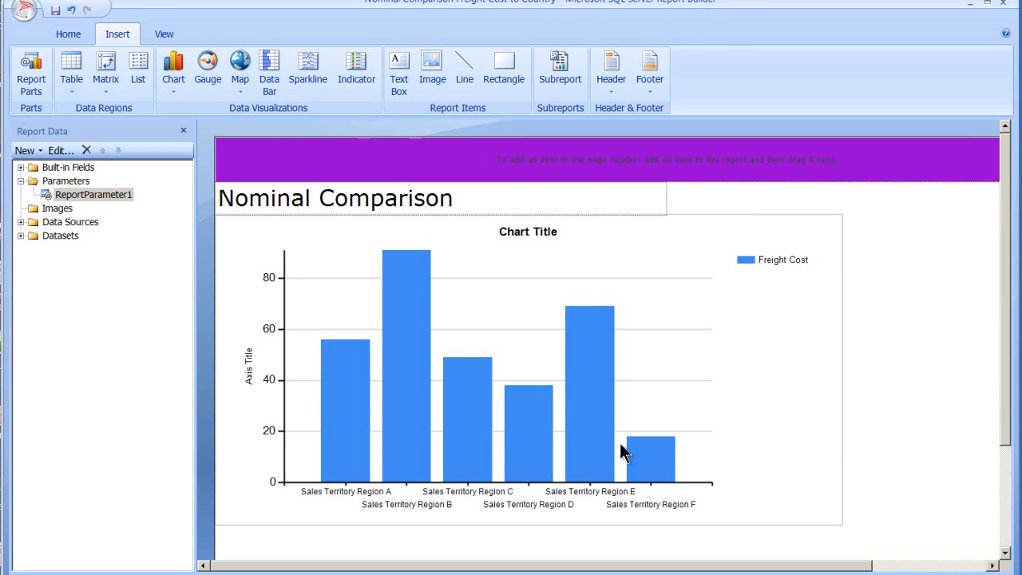
Step: Insert a text box in the page header and enter "Some Text" in it
right_click(440, 164)
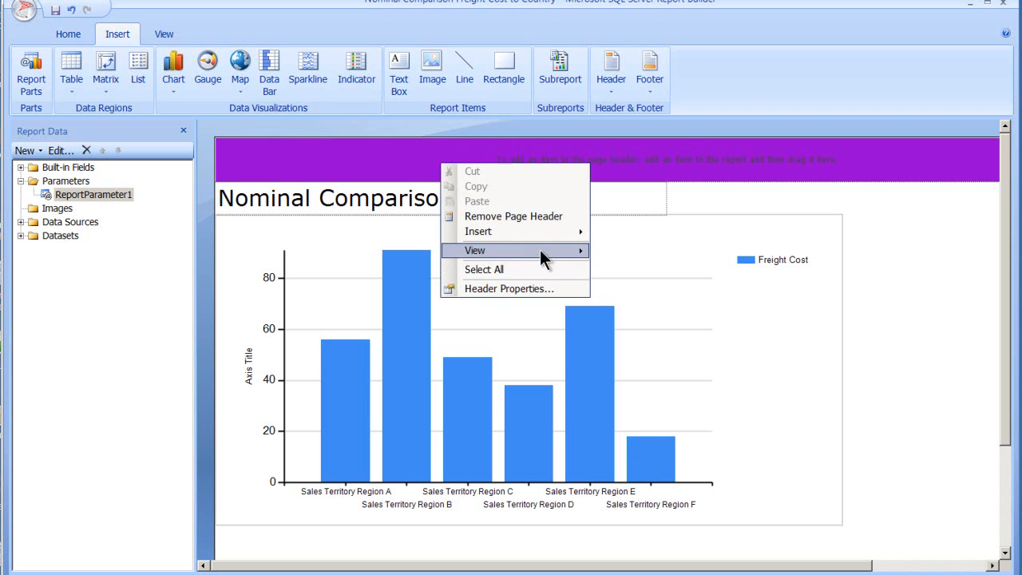
mouse_move(541, 231)
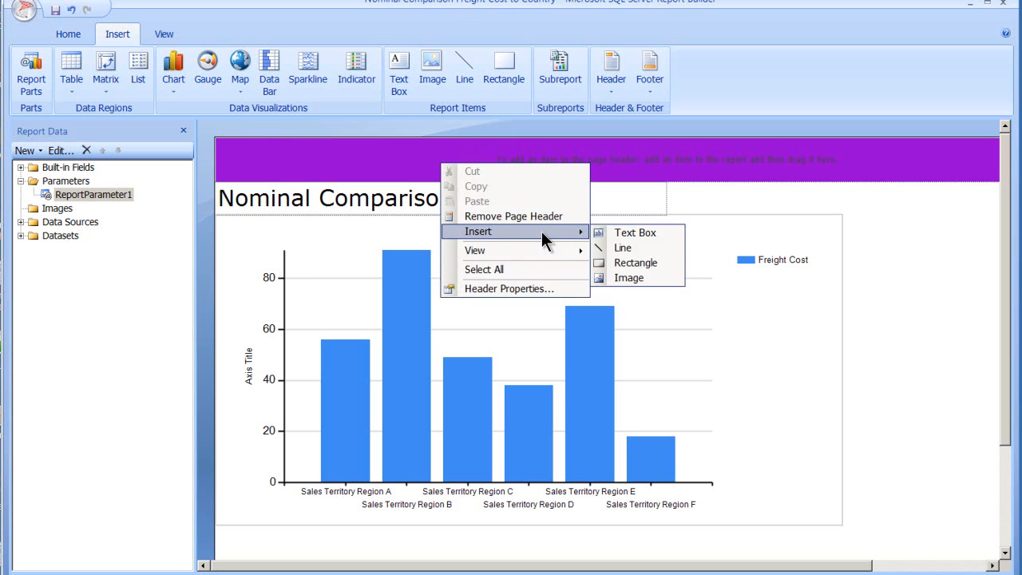
left_click(627, 236)
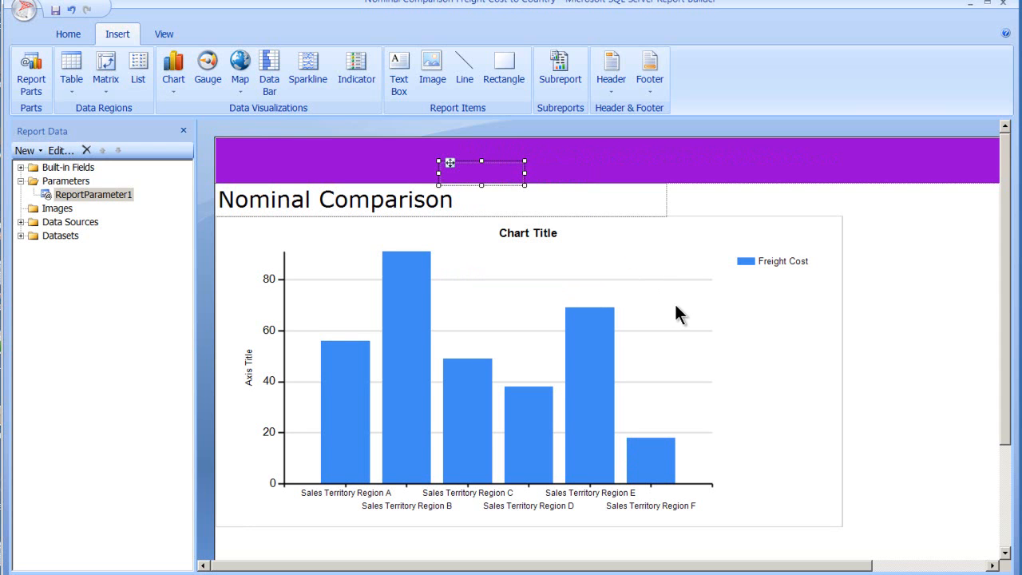
type("Some Text")
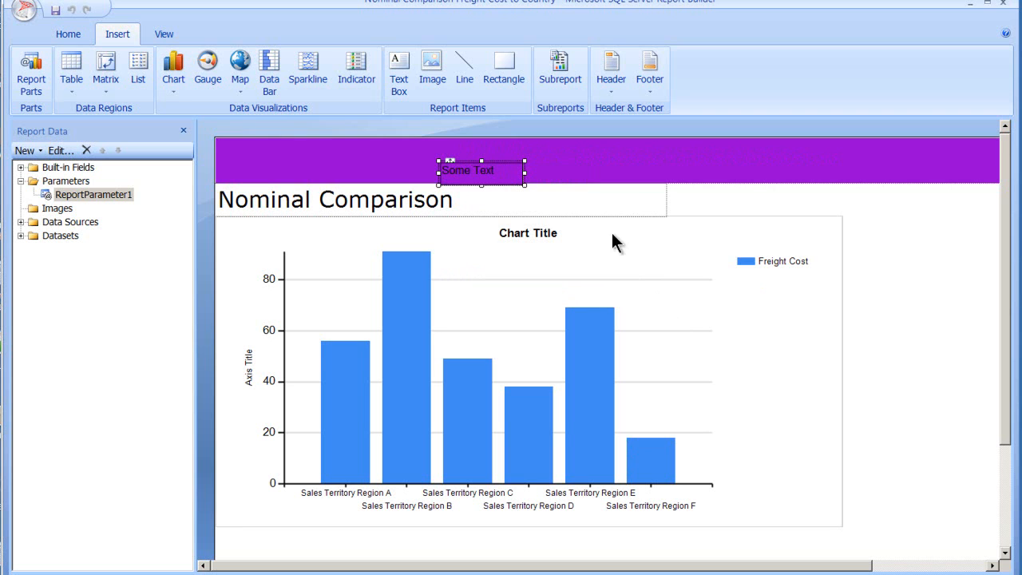
Step: Run the report with ReportParameter1 set to Show, view the rendered header and chart, and return to the report design
left_click(29, 75)
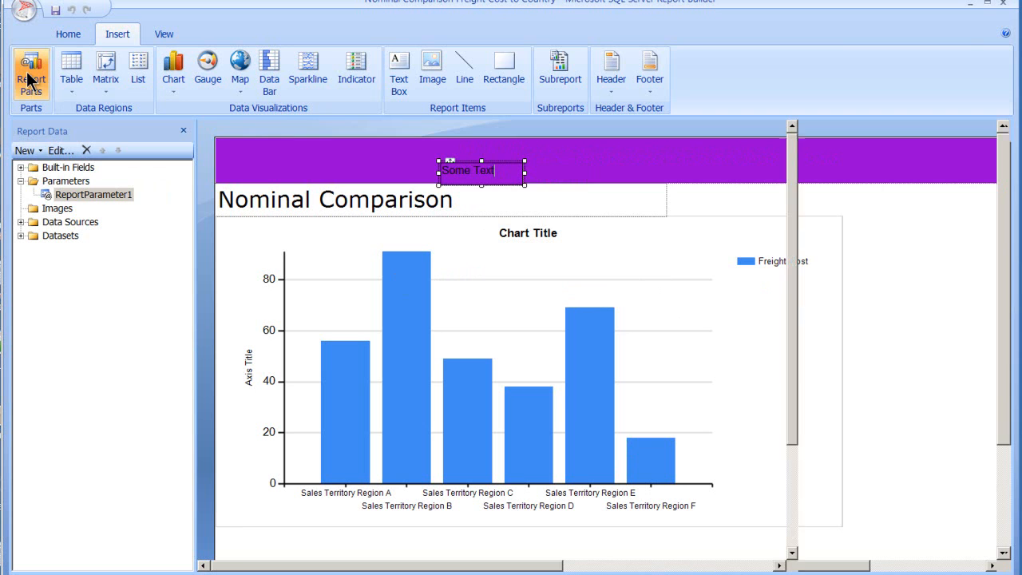
left_click(722, 402)
left_click(68, 34)
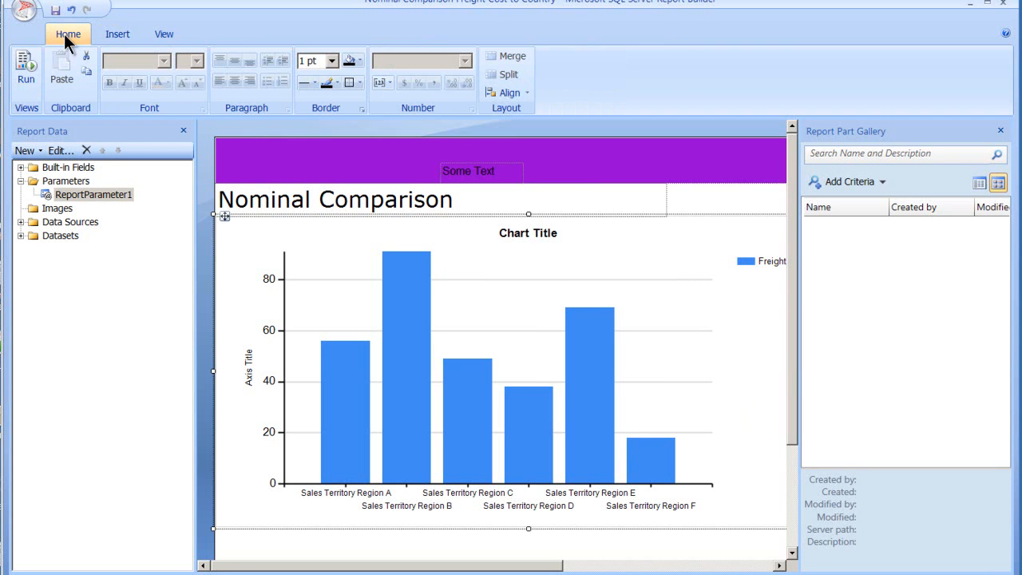
left_click(26, 73)
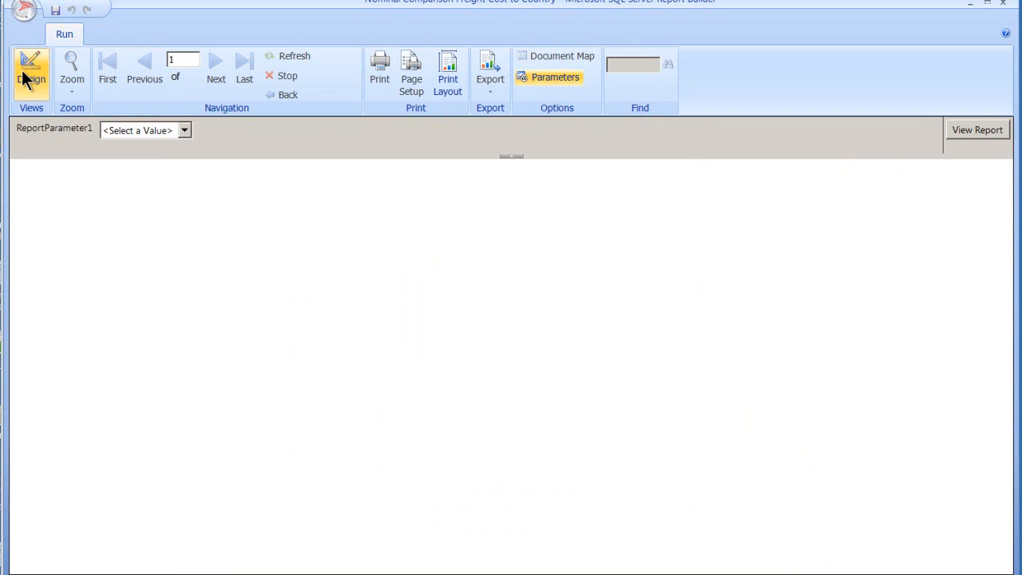
left_click(185, 130)
left_click(168, 158)
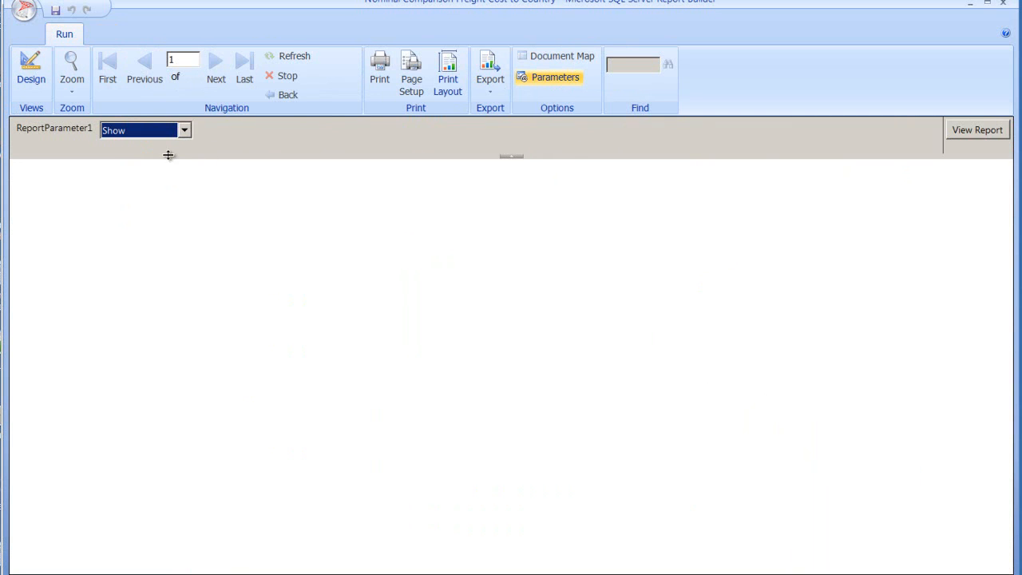
left_click(957, 133)
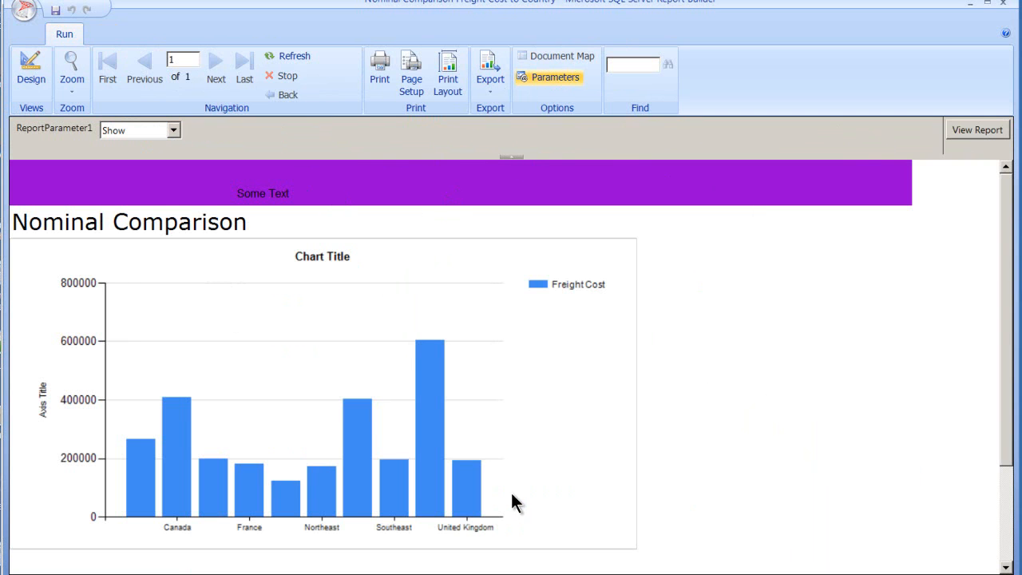
left_click(37, 85)
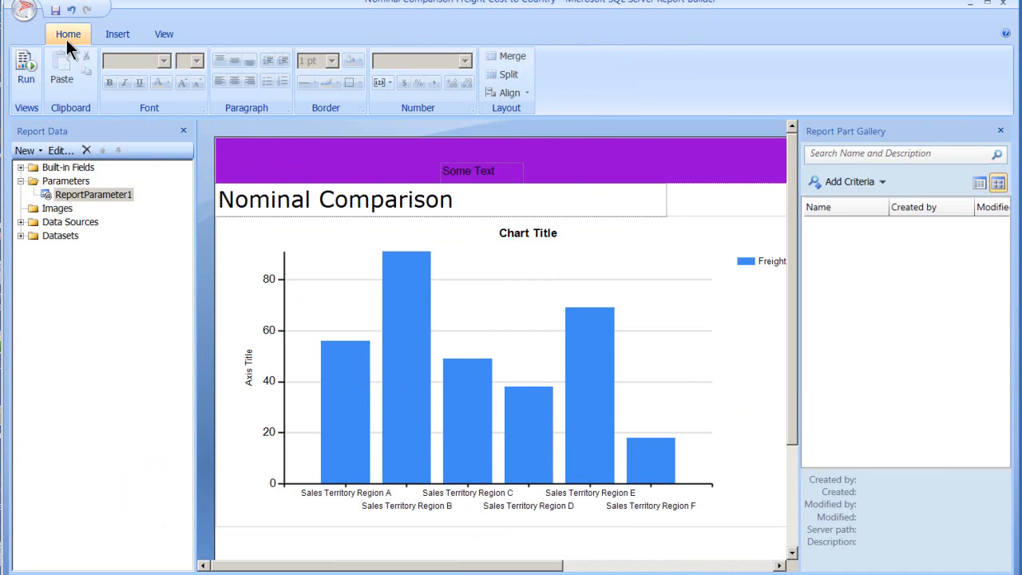
Step: Examine the page footer area below the Nominal Comparison chart in the report design
left_click(103, 34)
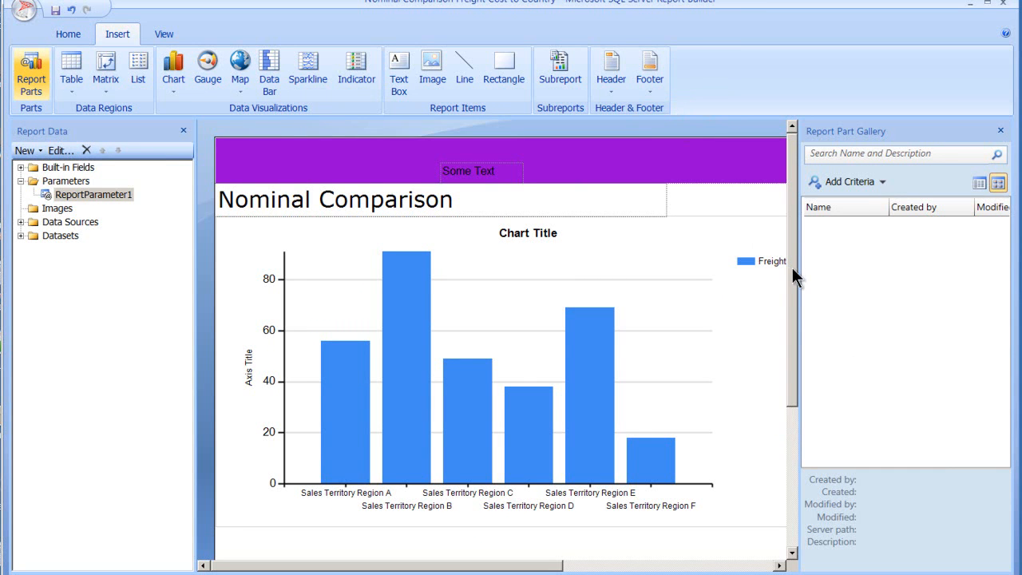
left_click_drag(791, 267, 779, 438)
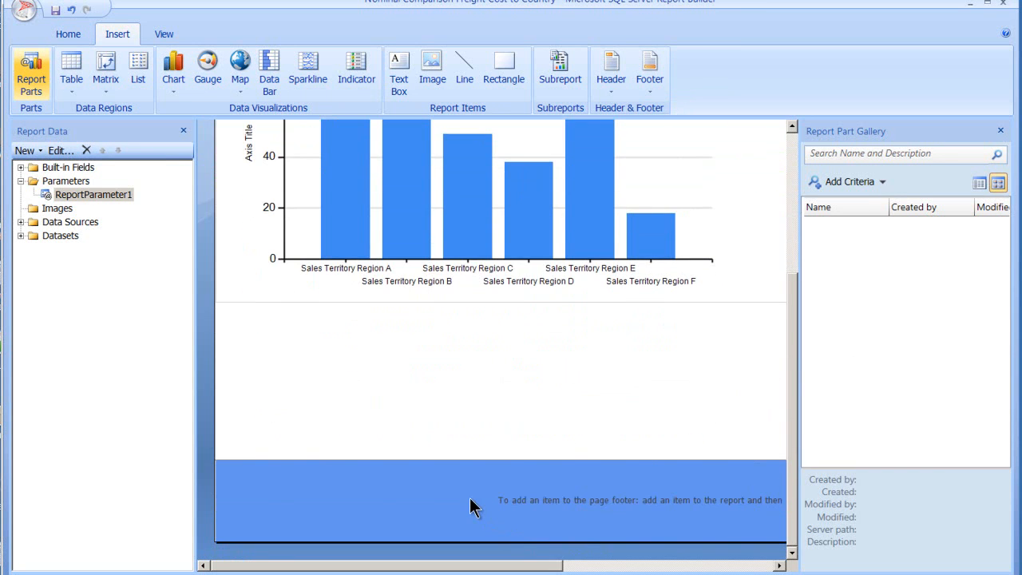